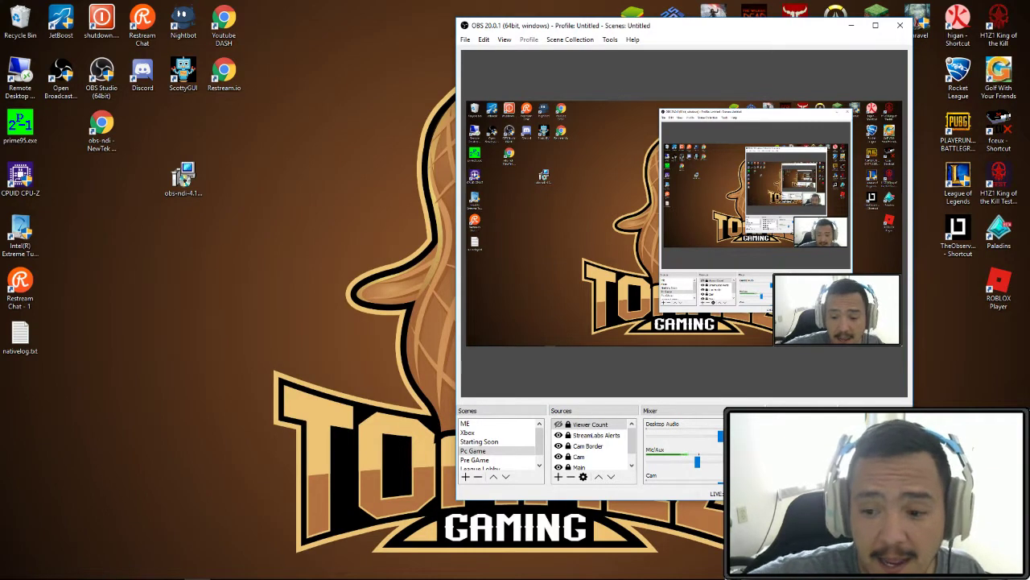
Step: Position the OBS window toward the left side of the desktop
drag(616, 30, 455, 38)
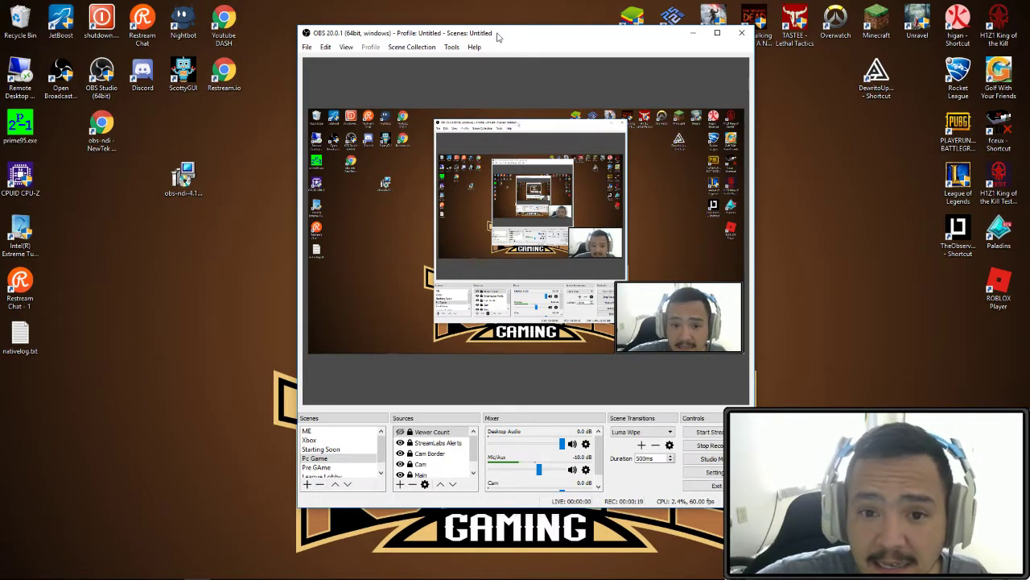
drag(486, 35, 572, 40)
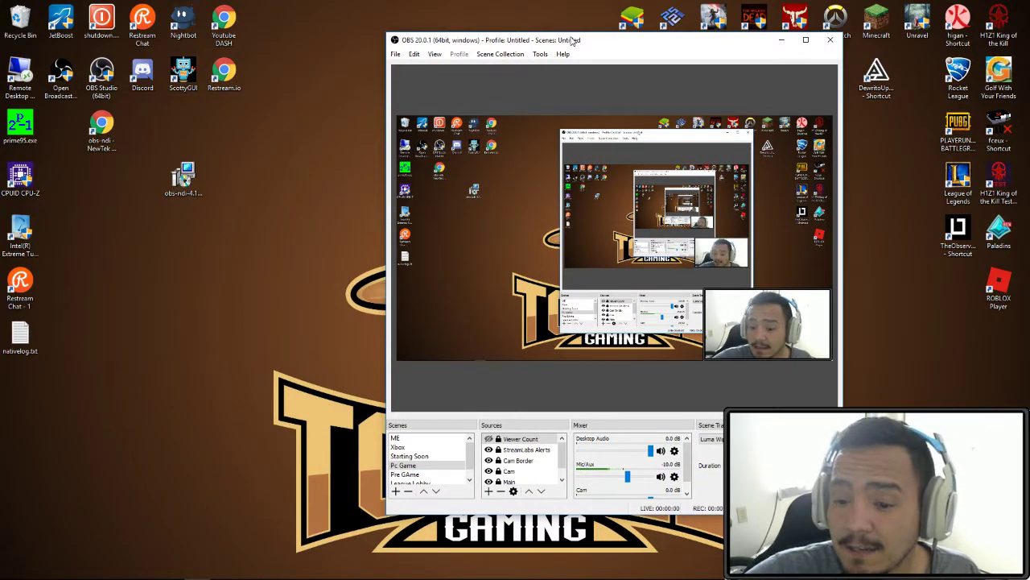
drag(572, 40, 472, 36)
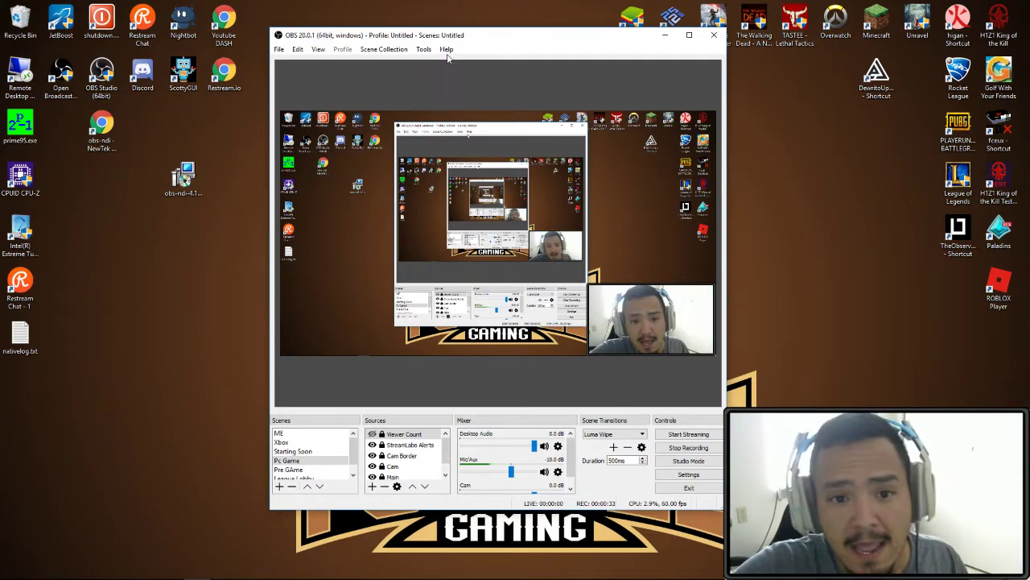
drag(491, 35, 548, 37)
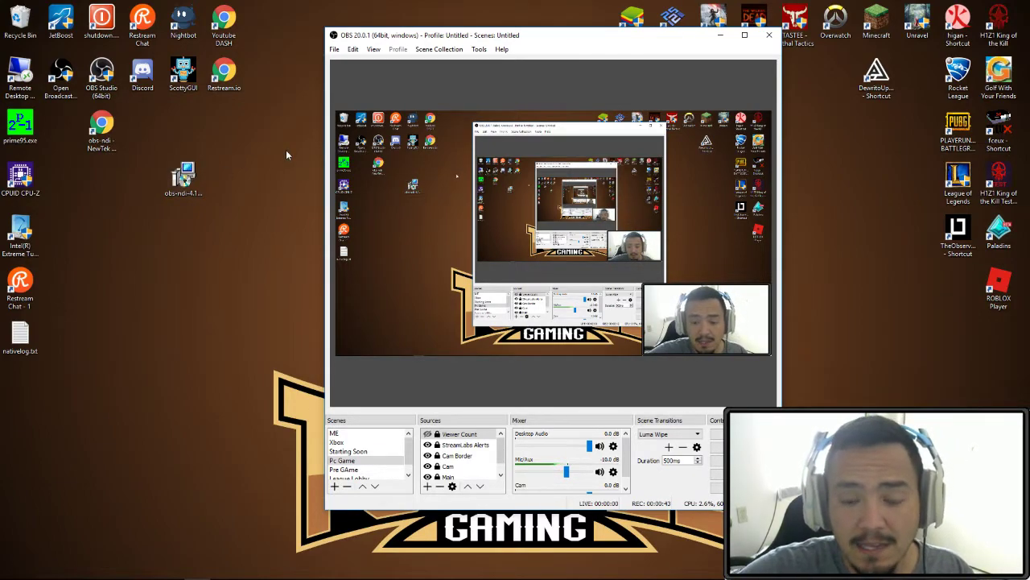
Step: Open the obs-ndi plugin page from its desktop shortcut in a maximized Chrome window
click(184, 179)
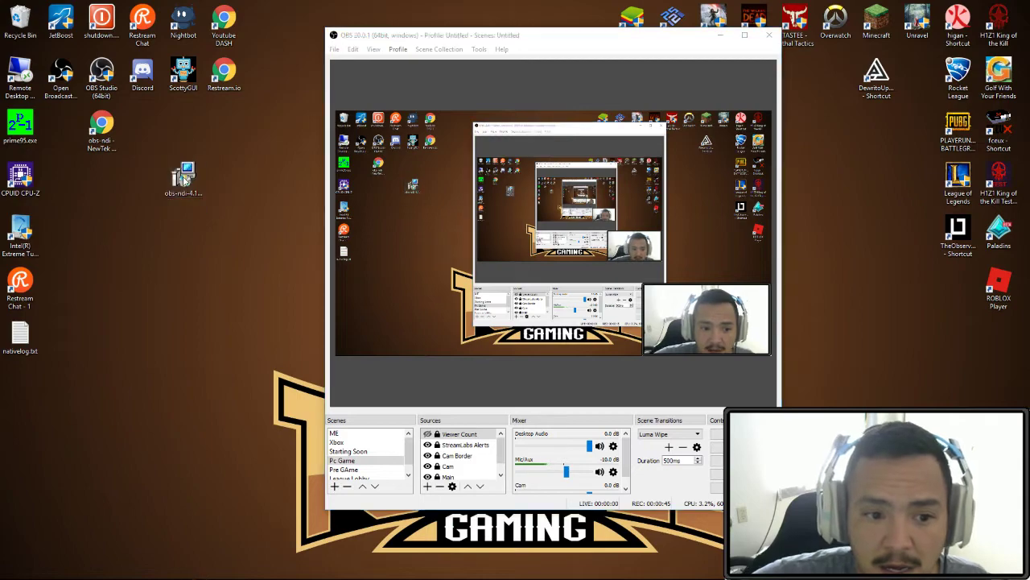
double_click(184, 178)
click(604, 307)
double_click(100, 126)
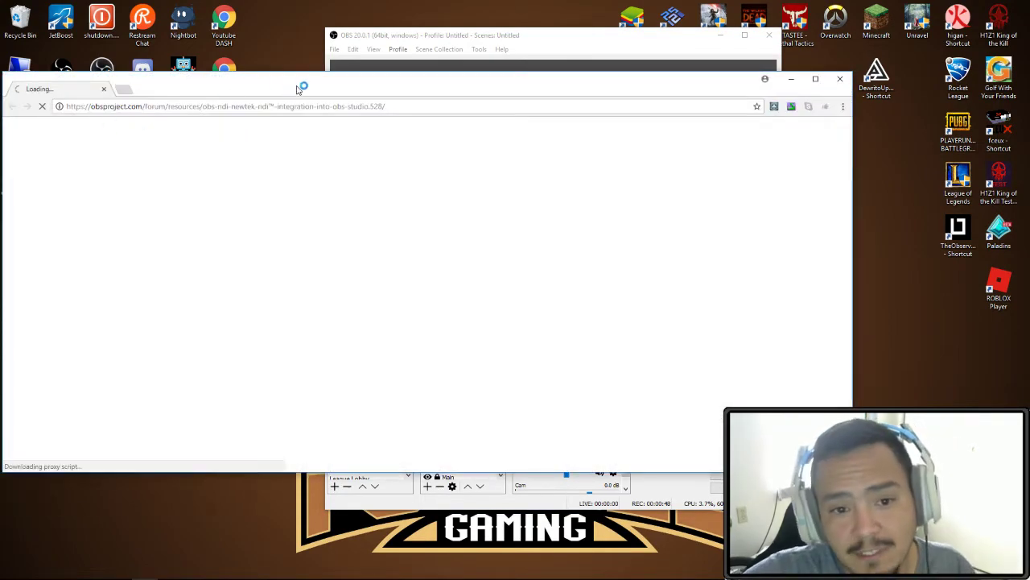
double_click(298, 89)
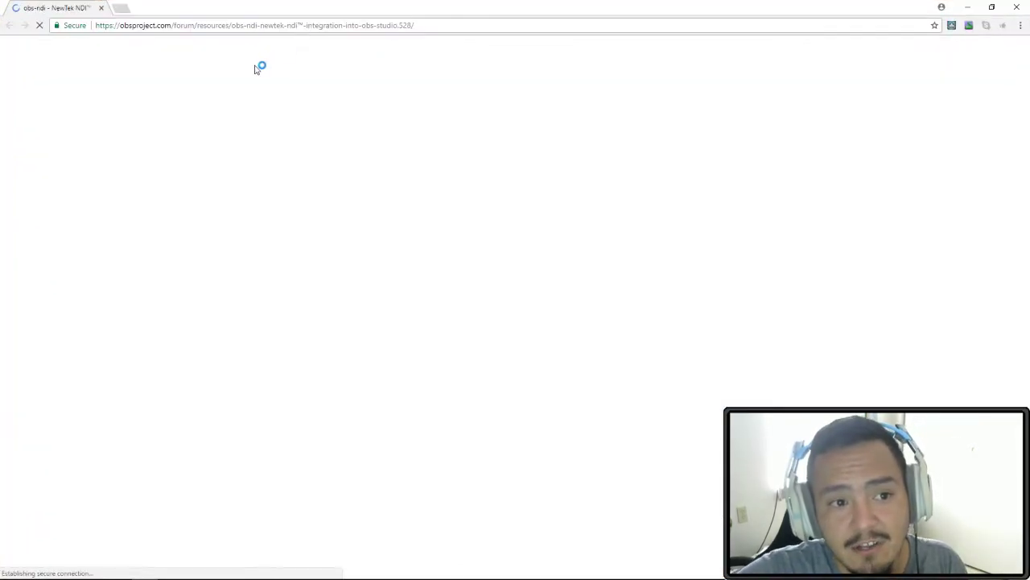
Step: Download obs-ndi-4.1.2-Windows-Installer.exe from the release page, then close Chrome
scroll(452, 252, down, 5)
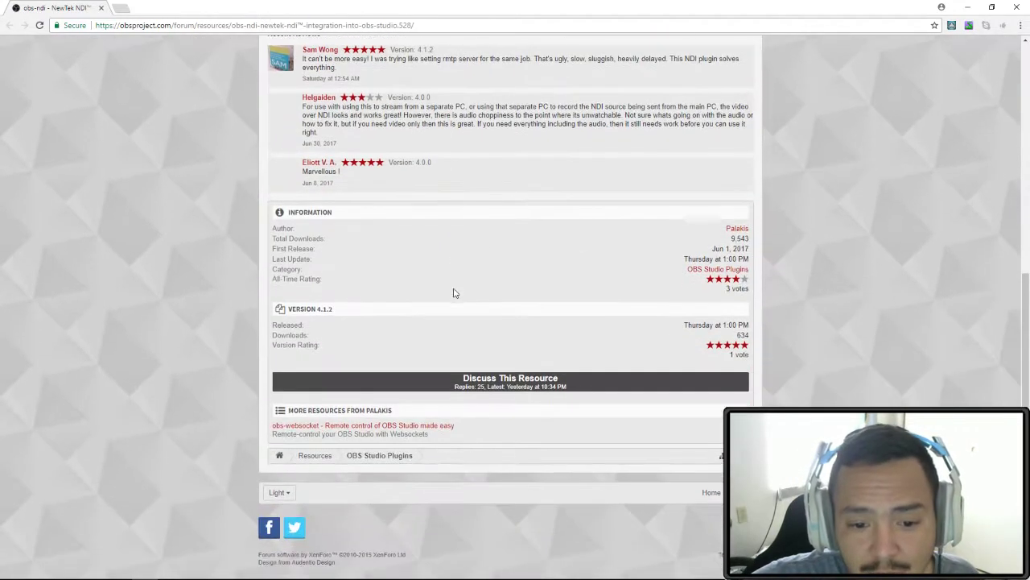
scroll(449, 337, up, 5)
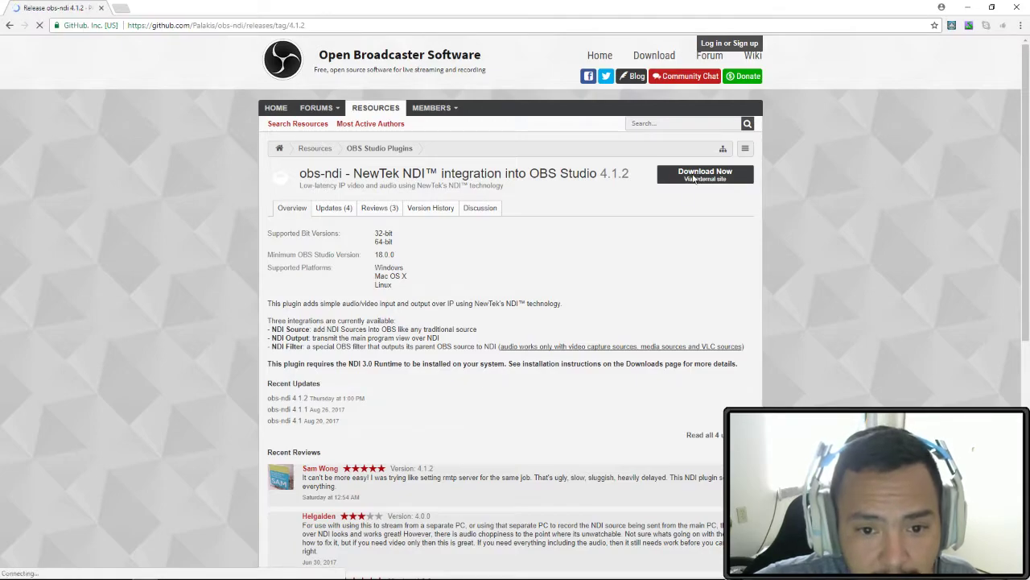
scroll(532, 323, down, 4)
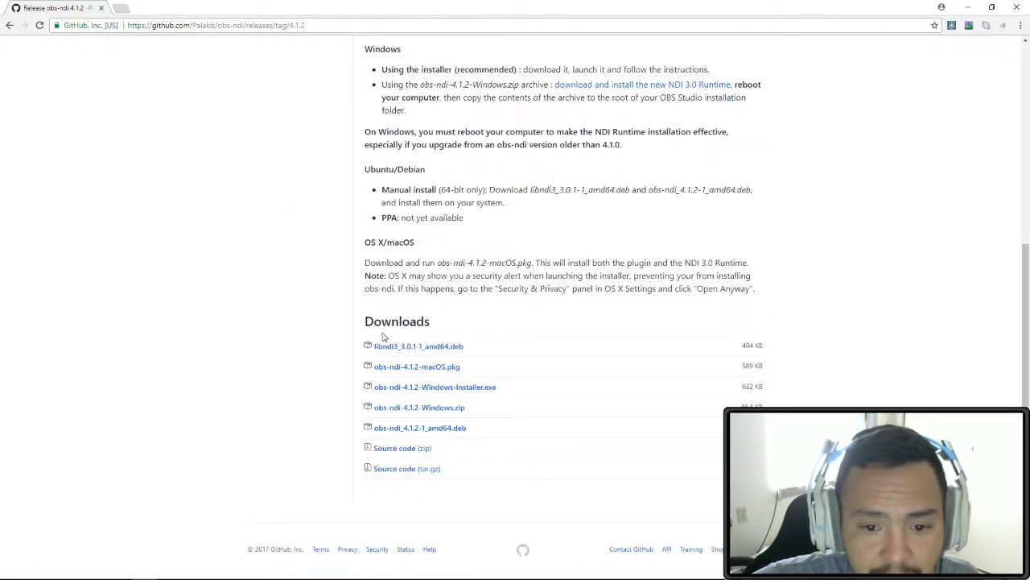
click(455, 388)
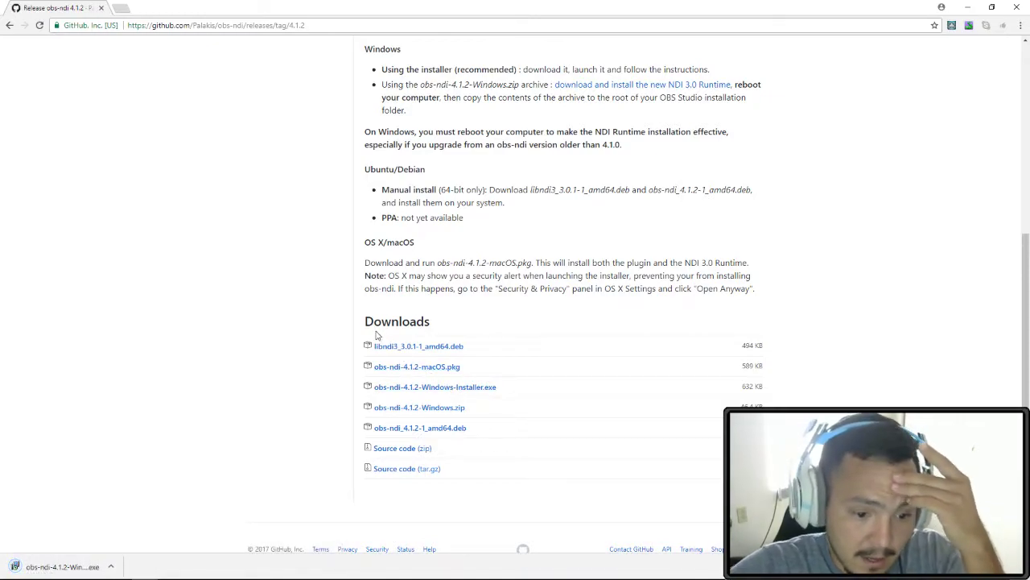
click(1017, 7)
Step: Move the downloaded installer icon and the OBS window, then show OBS's Tools list
drag(190, 182, 158, 132)
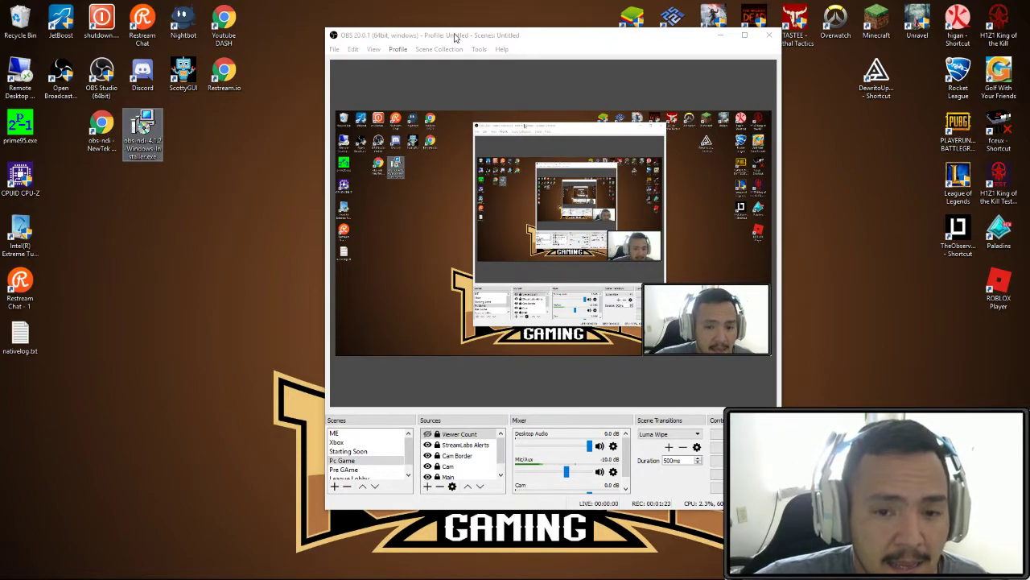
drag(455, 38, 546, 46)
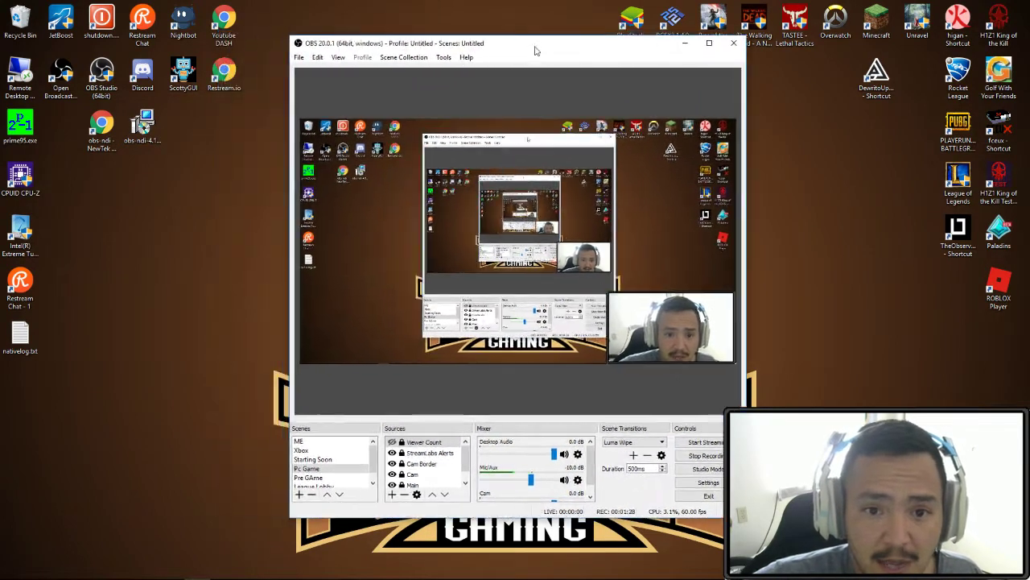
click(447, 58)
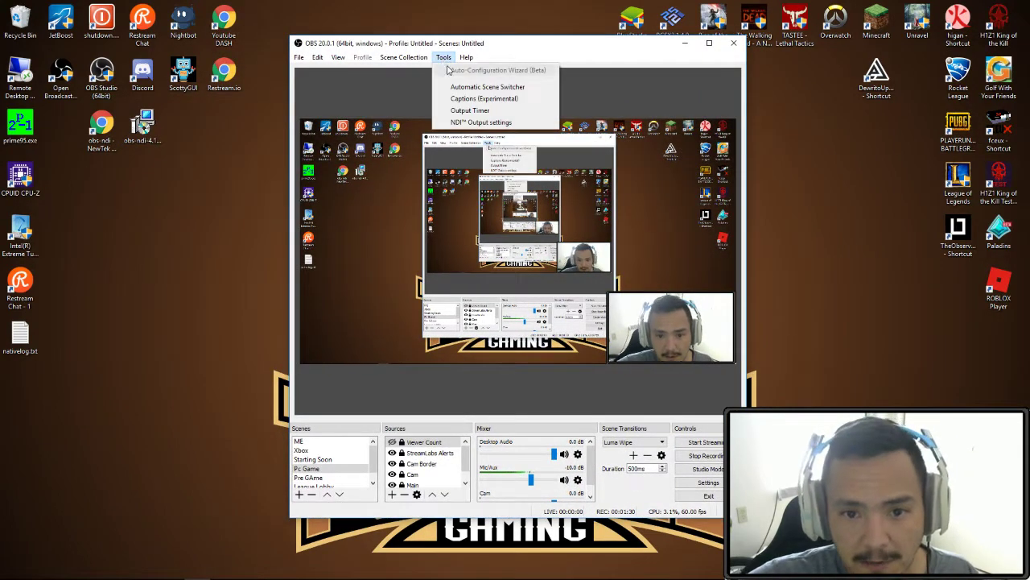
Step: Tick Enable NDI Output and keep the output name GamePC
click(493, 121)
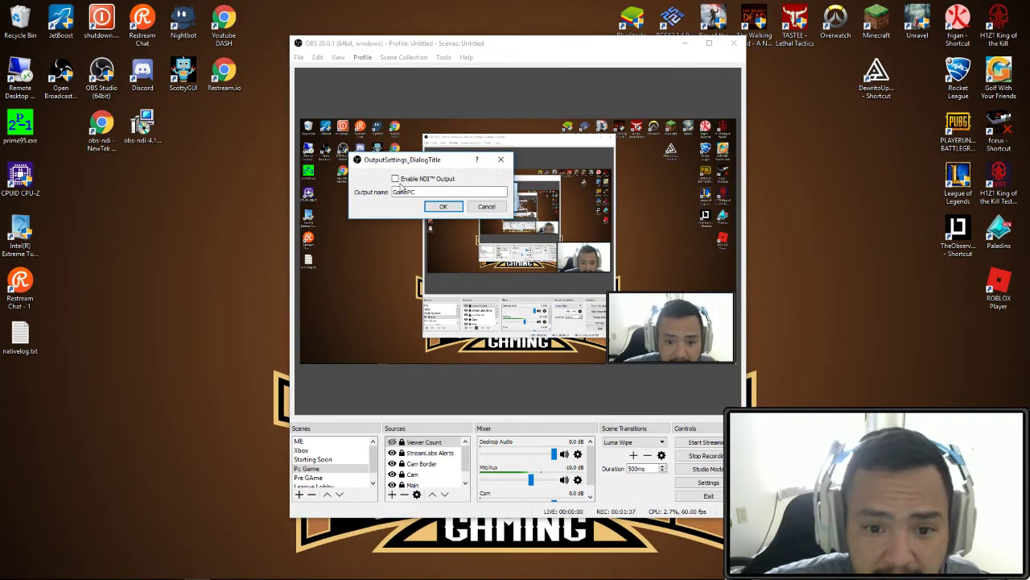
drag(414, 164, 458, 133)
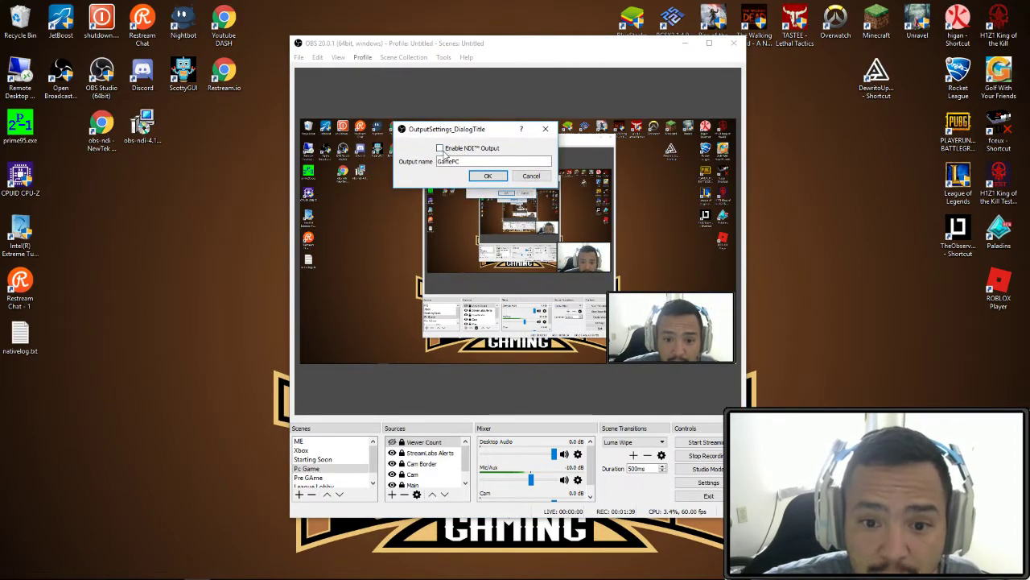
click(439, 149)
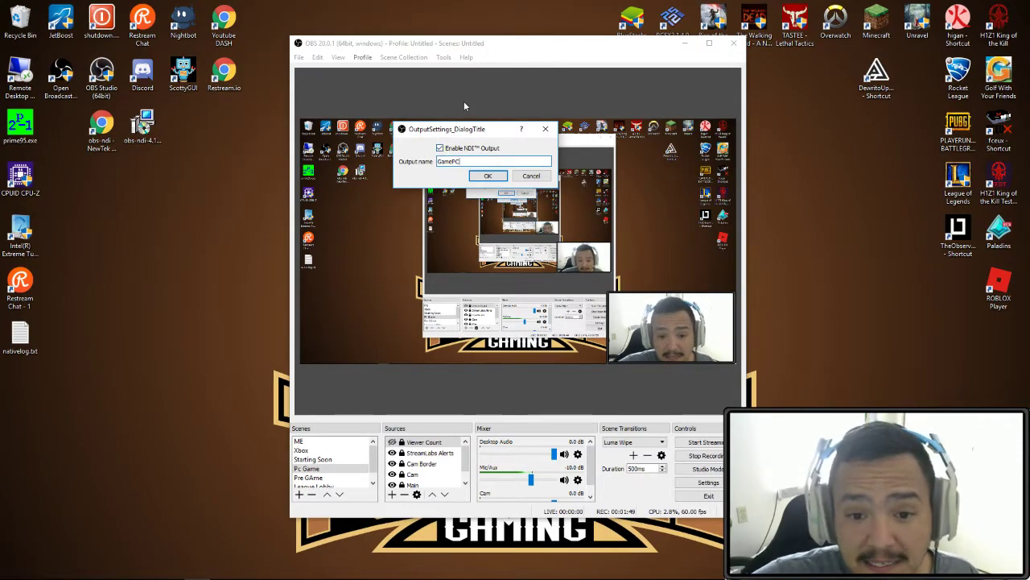
double_click(451, 161)
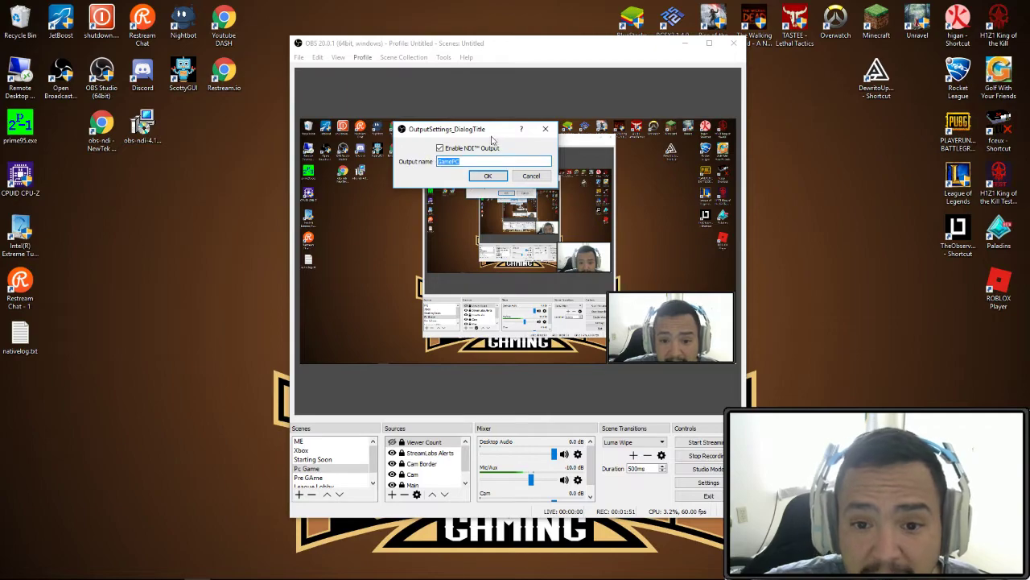
drag(482, 134, 472, 125)
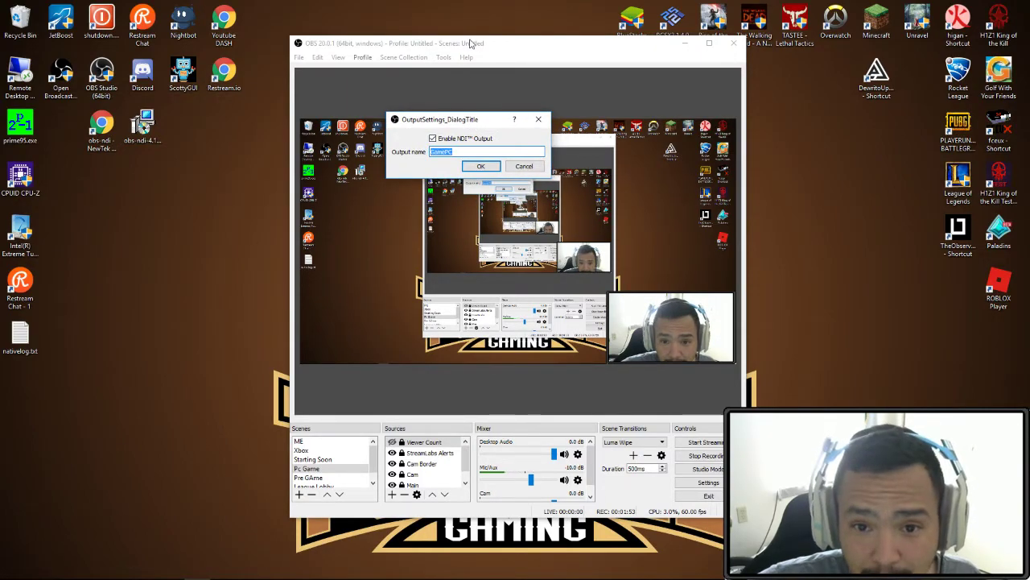
drag(471, 43, 454, 19)
click(669, 53)
Step: Dismiss the Tools list and move the game PC's OBS window aside
click(662, 42)
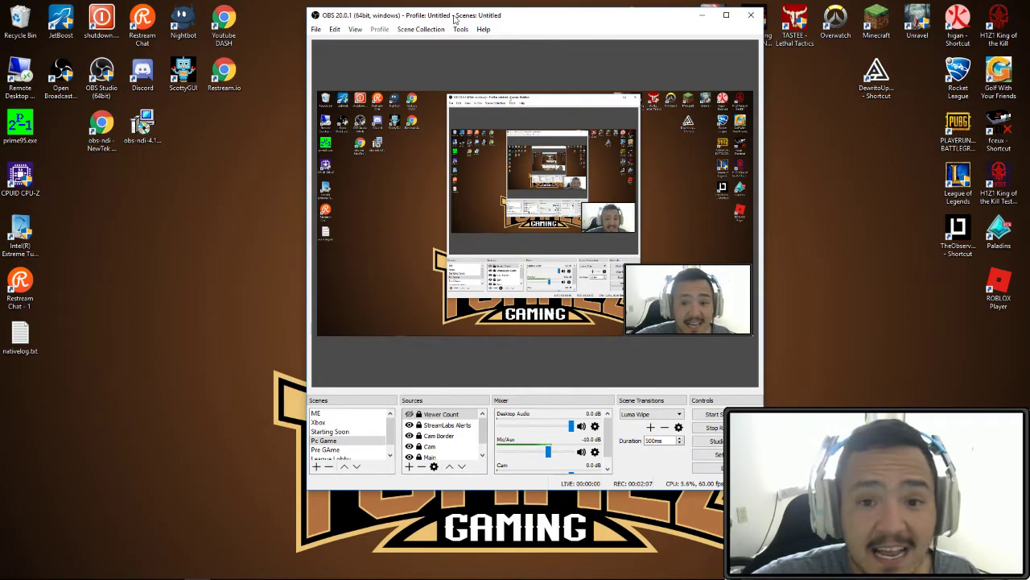
drag(455, 19, 421, 19)
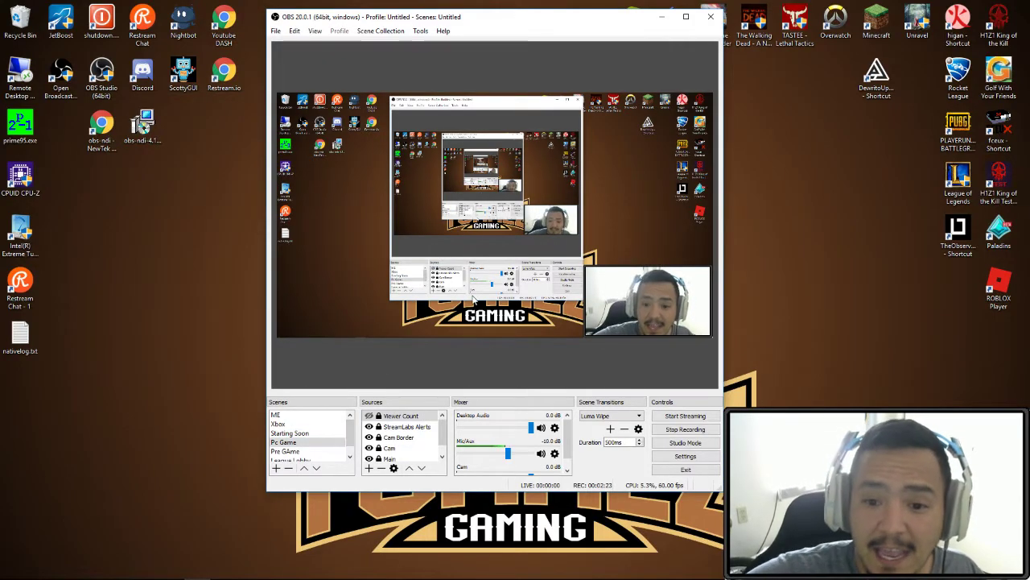
drag(577, 18, 869, 20)
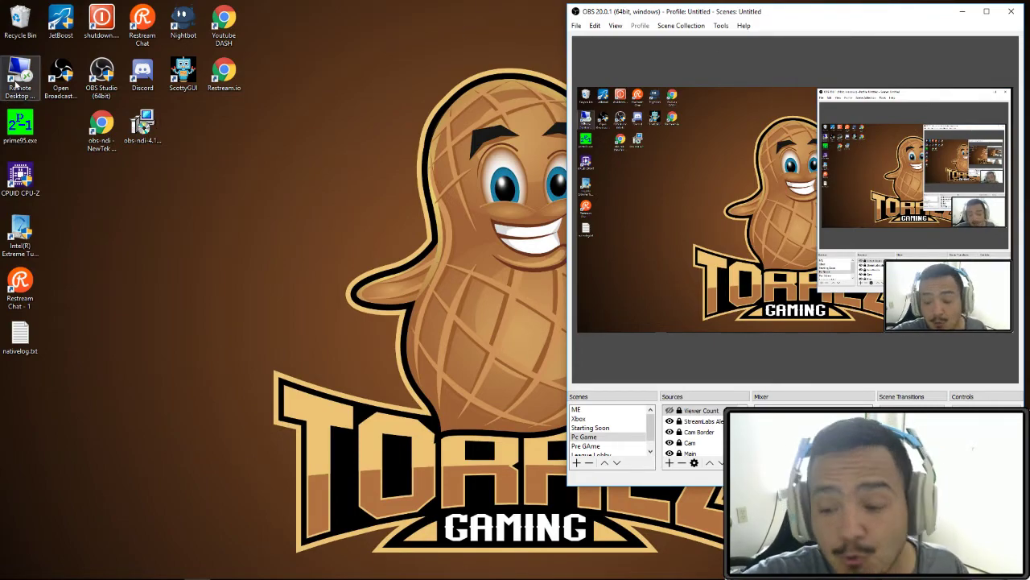
Step: Connect to the stream PC via Remote Desktop and move its window up-left
double_click(16, 83)
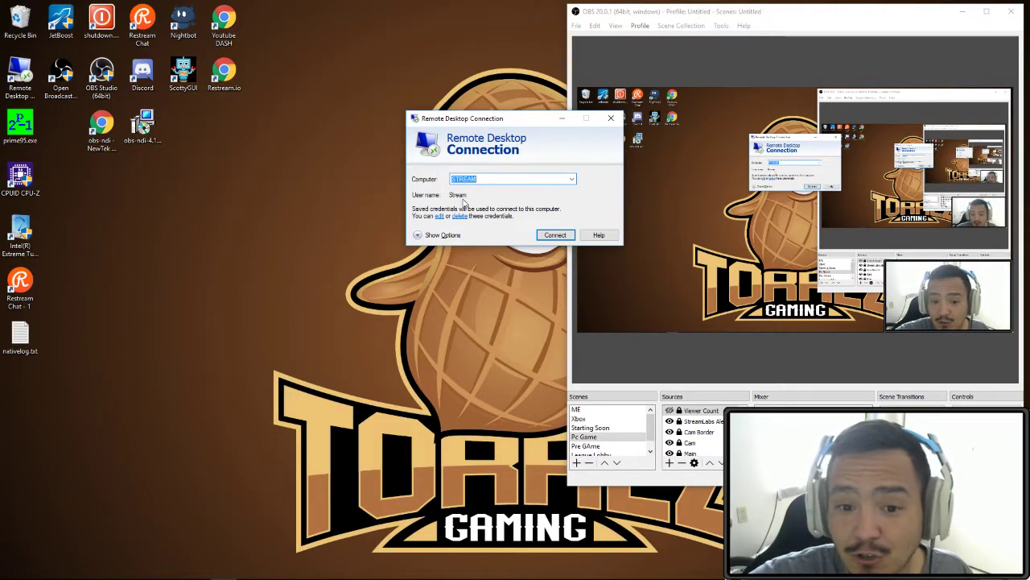
click(556, 235)
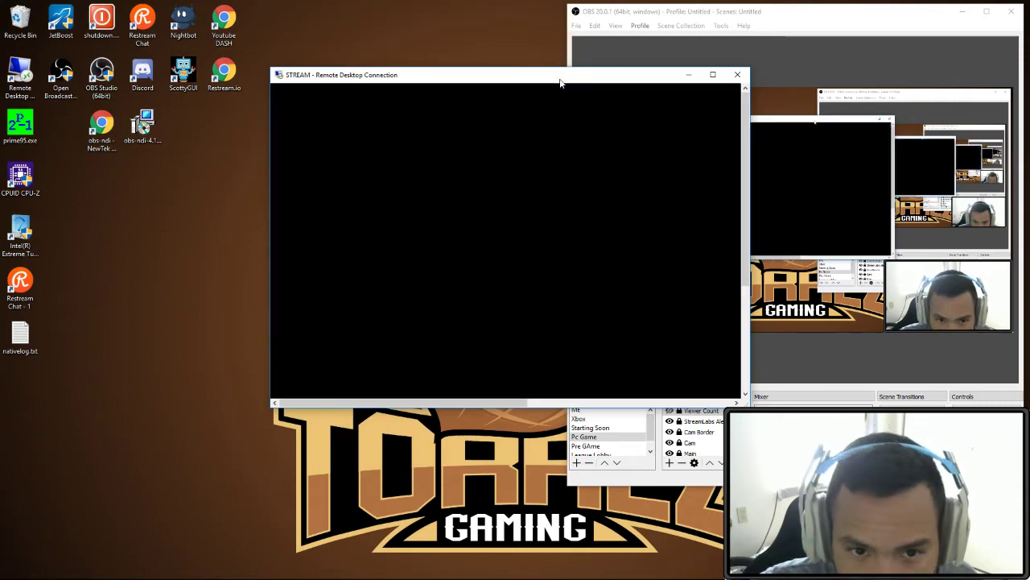
drag(555, 84, 427, 71)
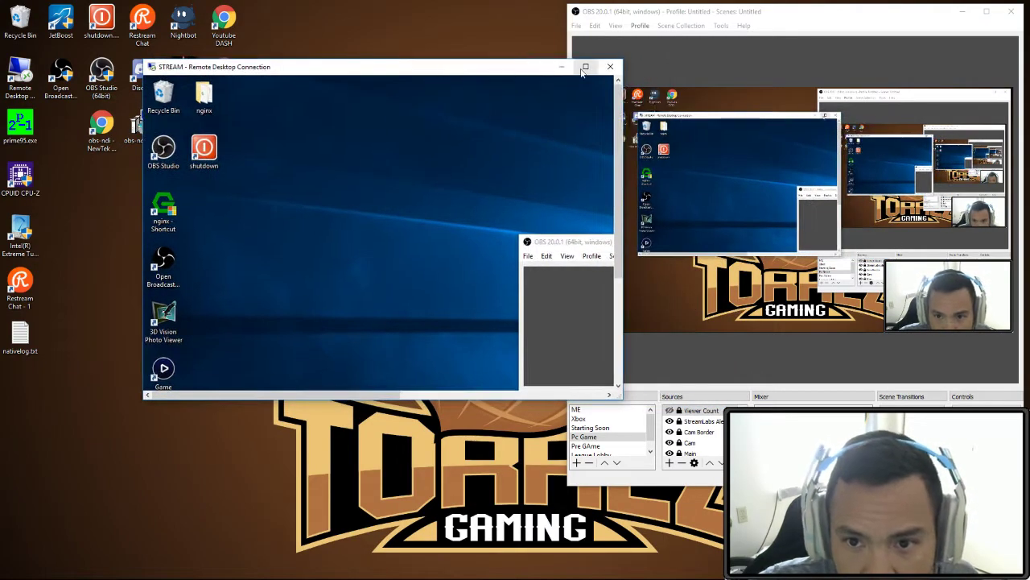
drag(564, 64, 379, 16)
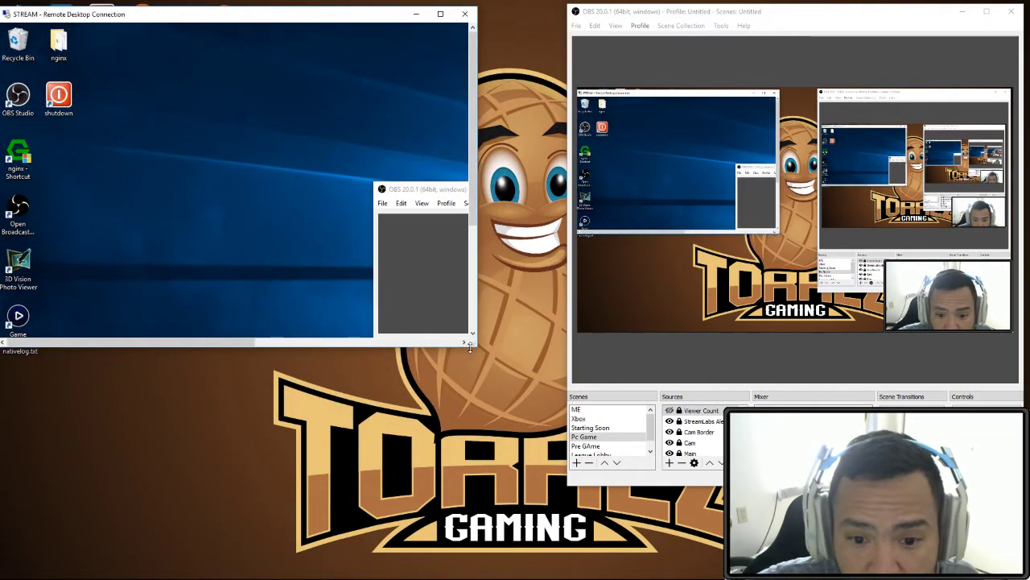
Step: Enlarge and lower the Remote Desktop window, shifting remote OBS to reveal Sources and Mixer
drag(470, 346, 565, 577)
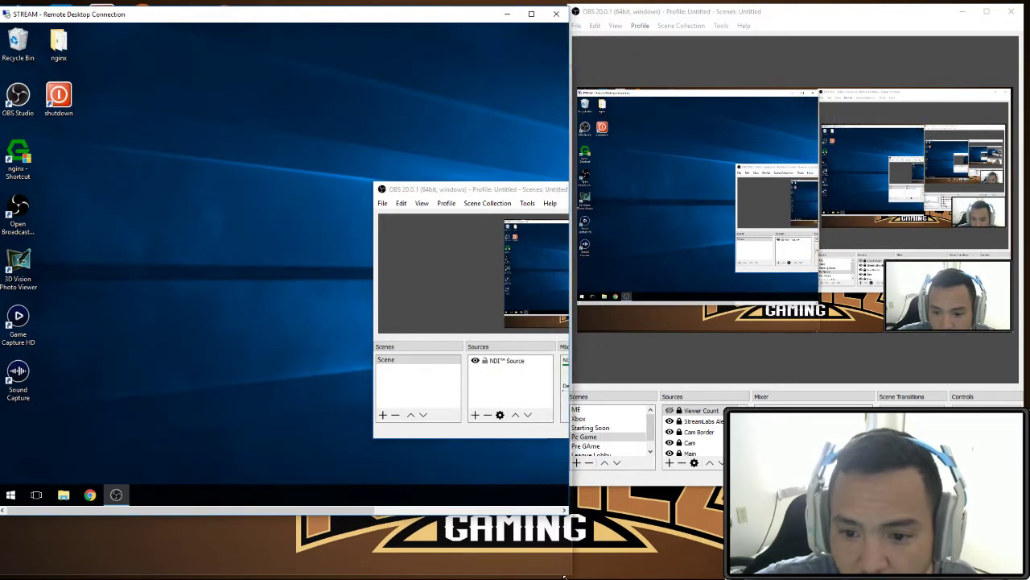
drag(403, 13, 403, 74)
drag(551, 250, 291, 153)
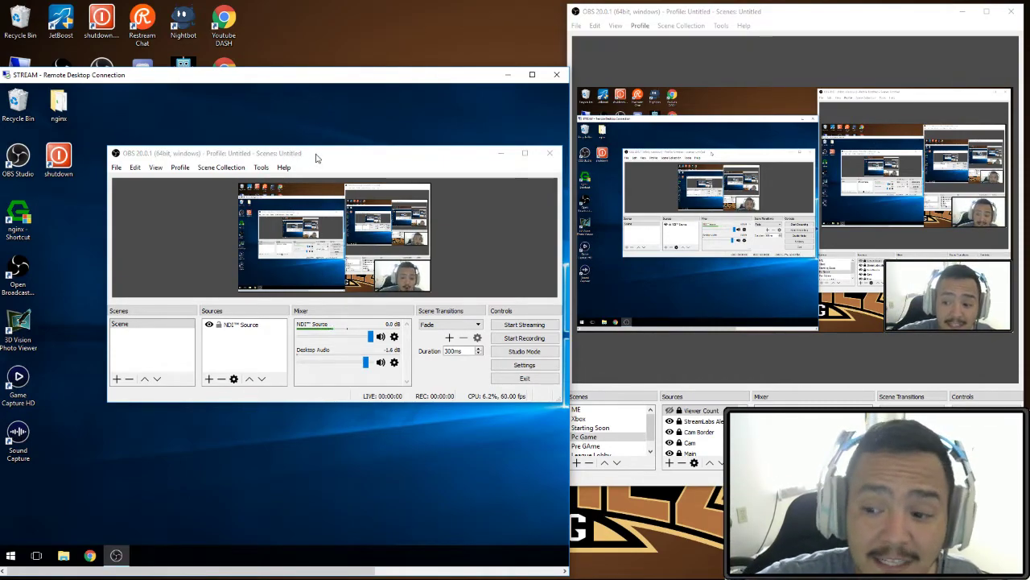
drag(314, 153, 225, 136)
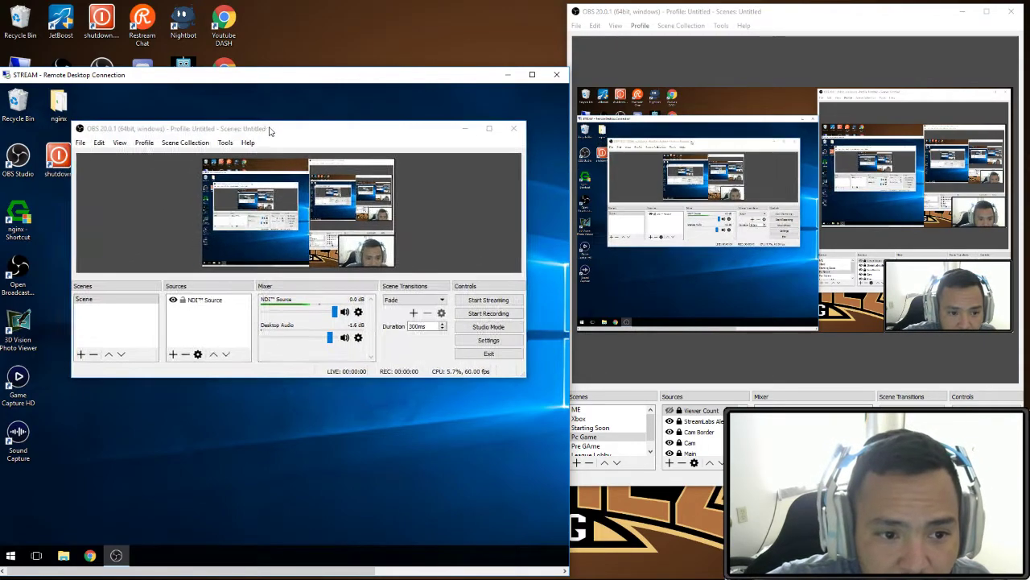
drag(270, 131, 240, 124)
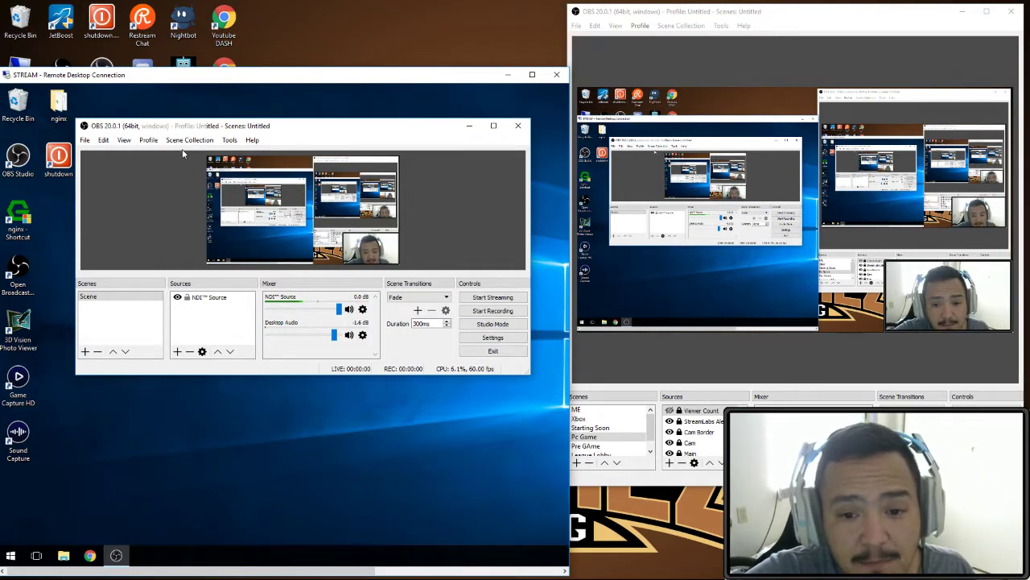
drag(266, 122, 280, 112)
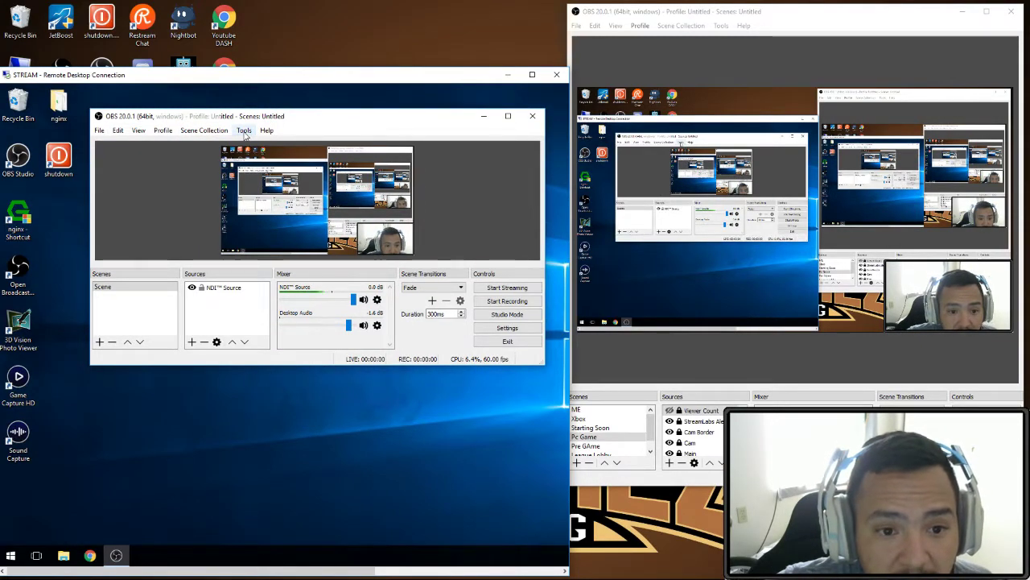
click(244, 131)
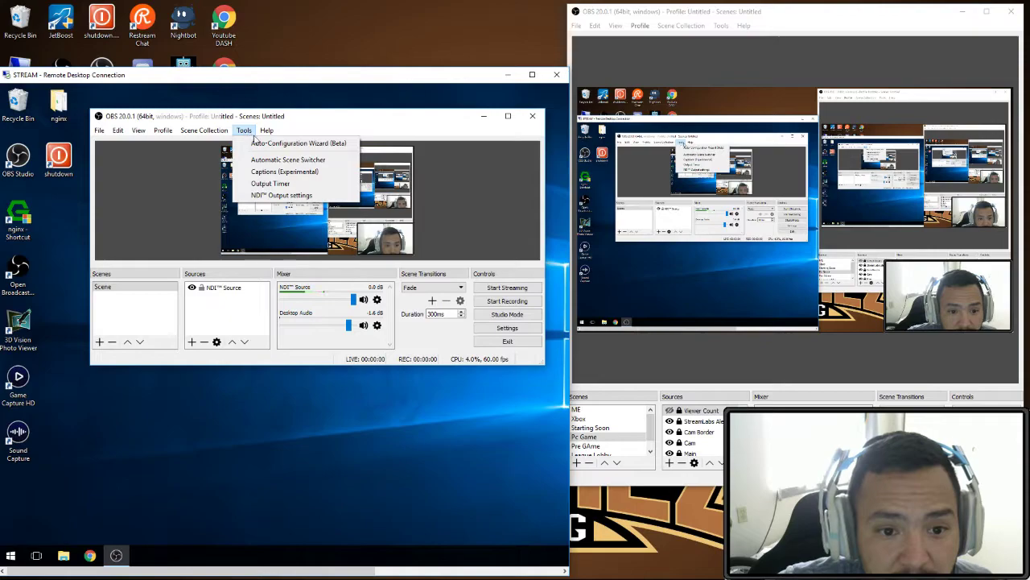
click(274, 194)
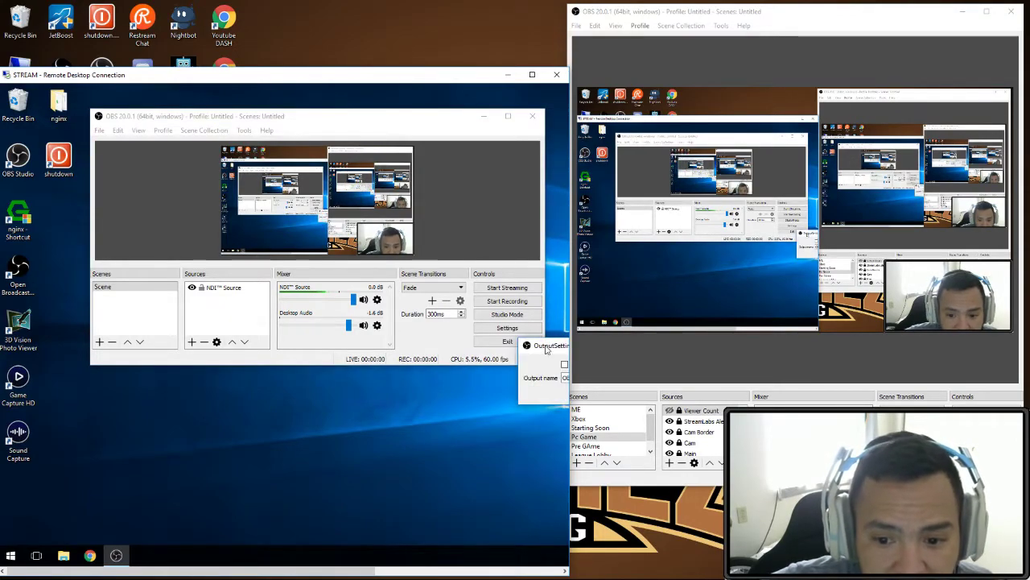
drag(548, 348, 281, 298)
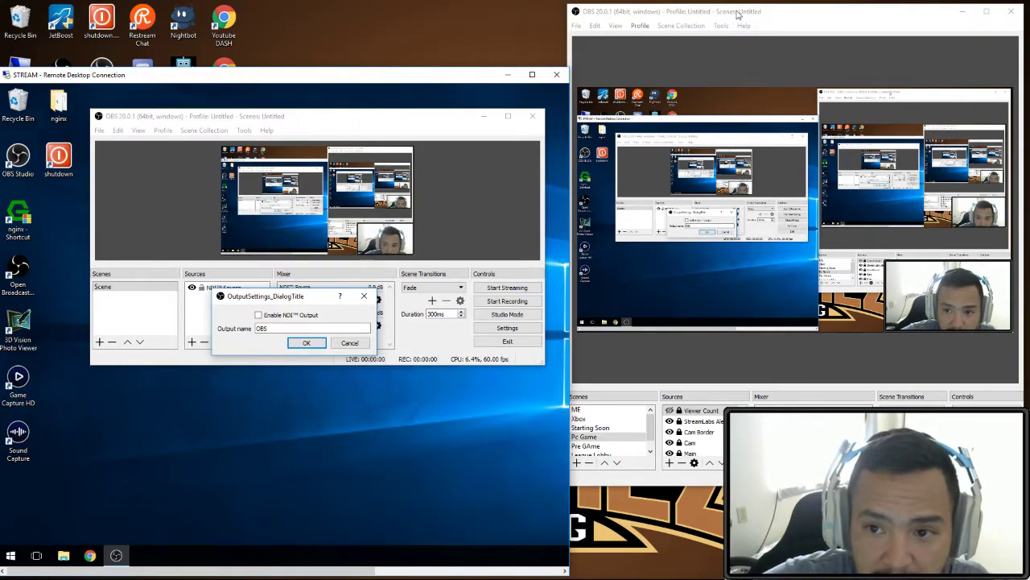
mouse_move(737, 13)
mouse_down()
mouse_move(698, 32)
mouse_move(719, 17)
mouse_up()
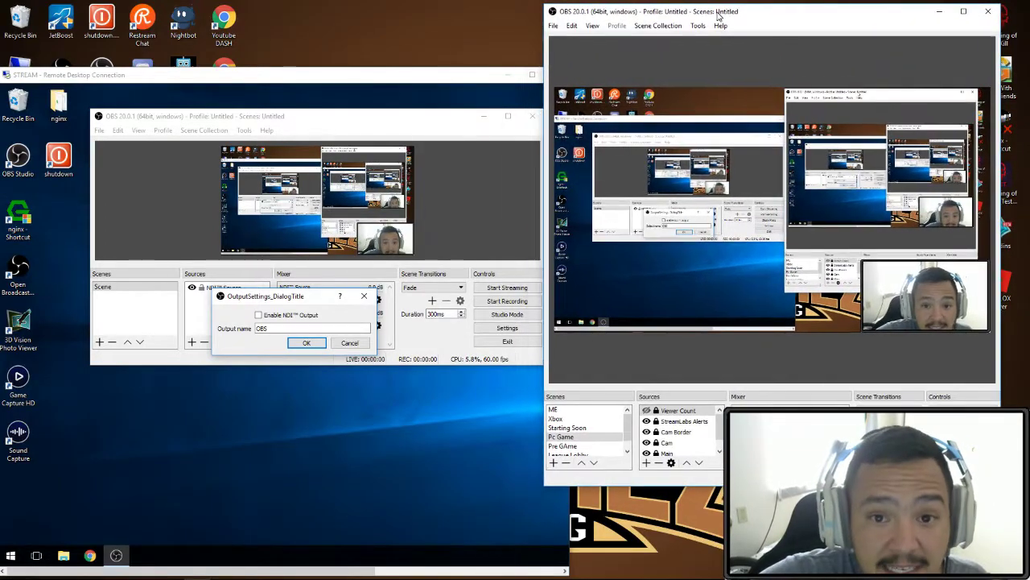
click(308, 97)
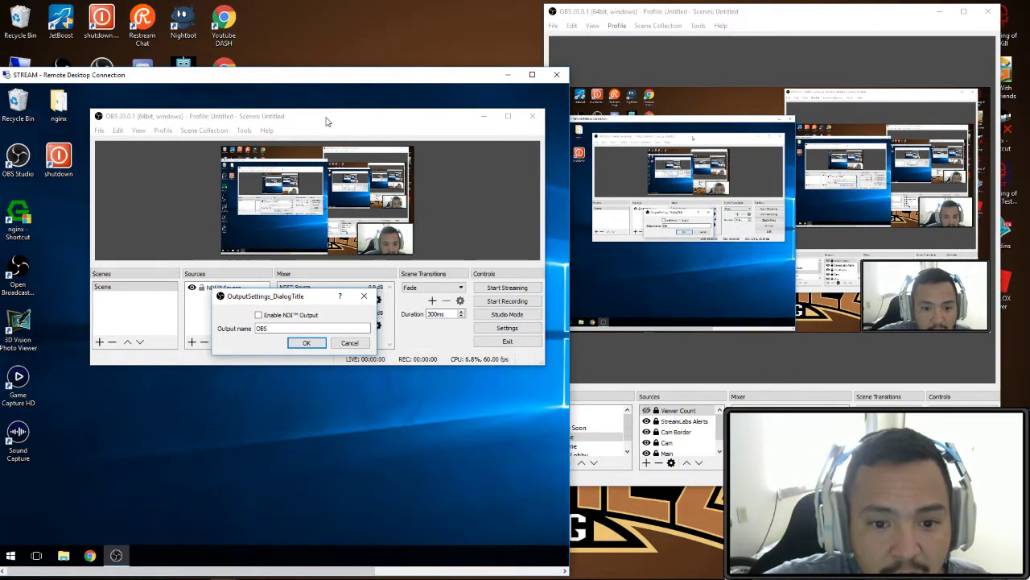
drag(326, 121, 304, 116)
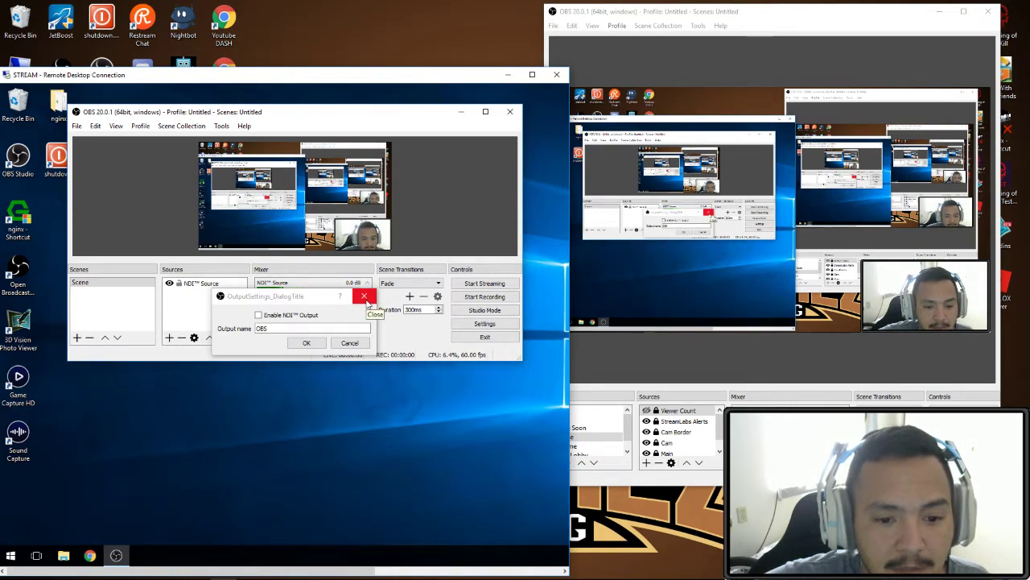
click(364, 298)
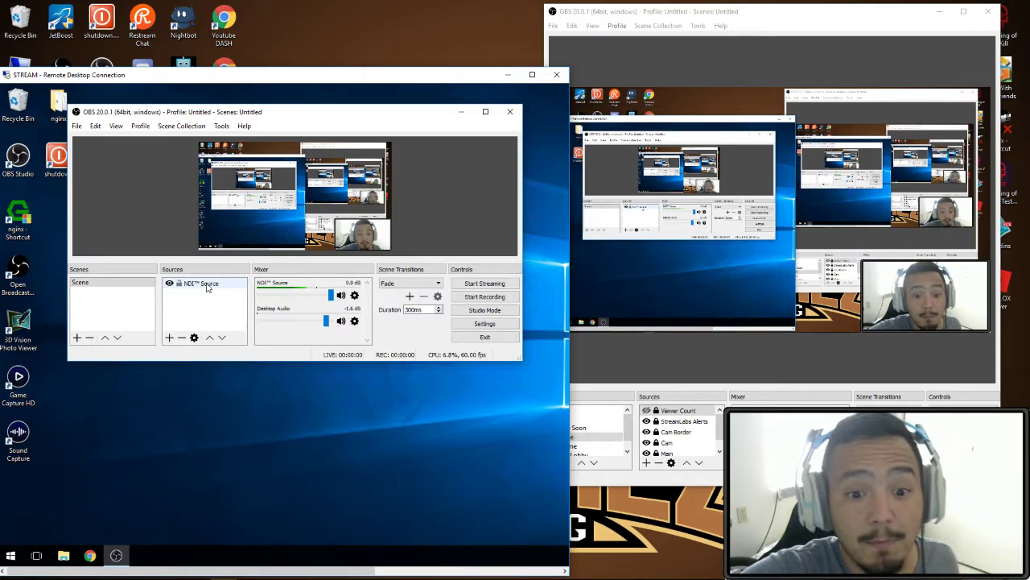
Step: Remove the old NDI Source from the stream PC's scene
right_click(207, 287)
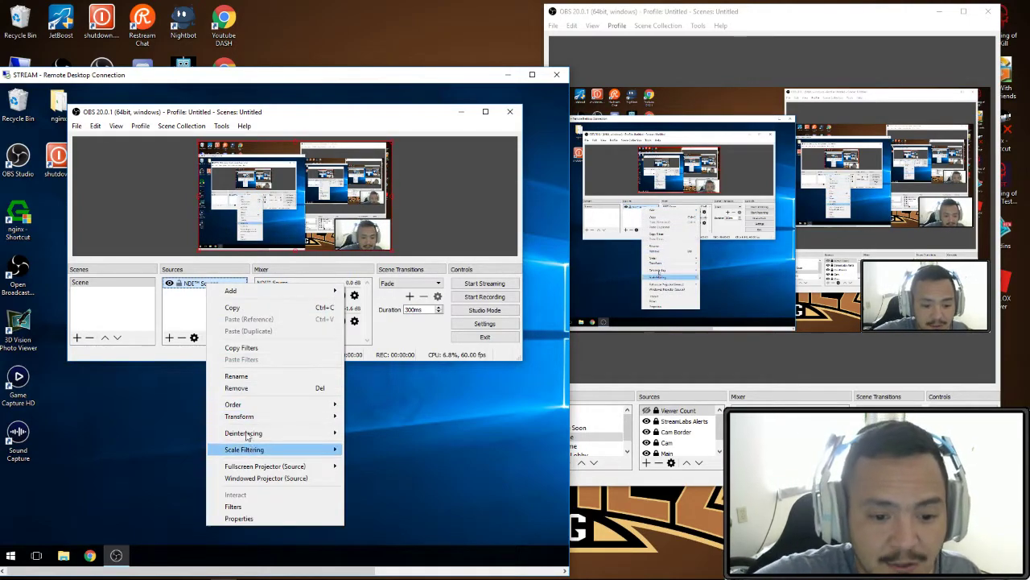
click(246, 389)
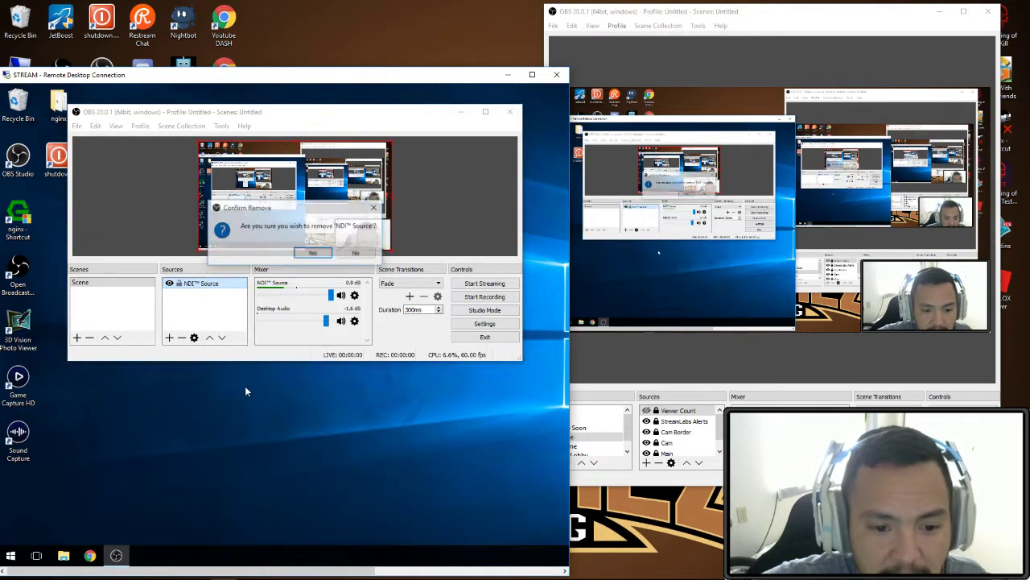
click(311, 252)
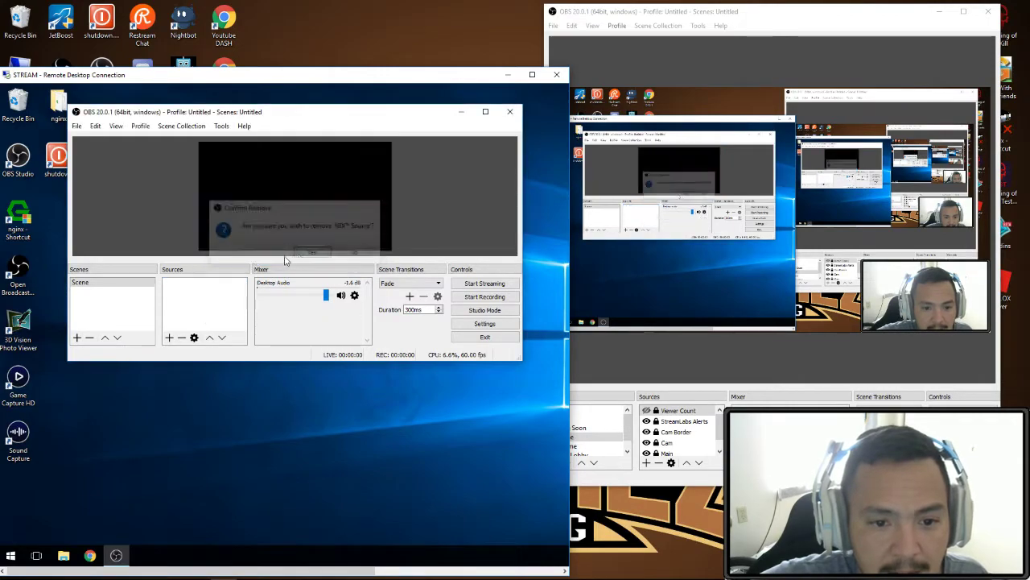
Step: Add a new NDI Source named GamePC to the scene
right_click(180, 299)
mouse_move(208, 307)
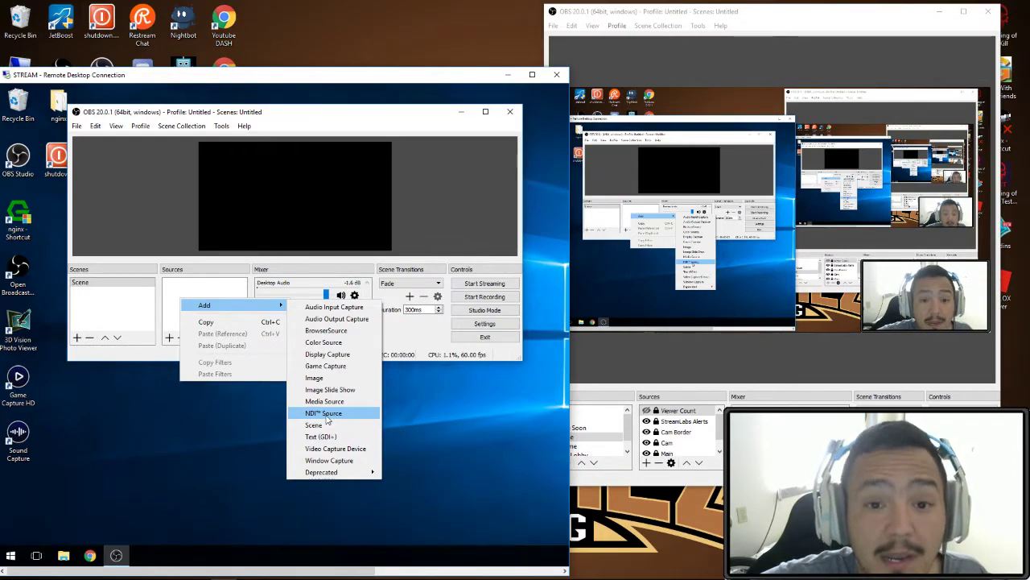
click(327, 416)
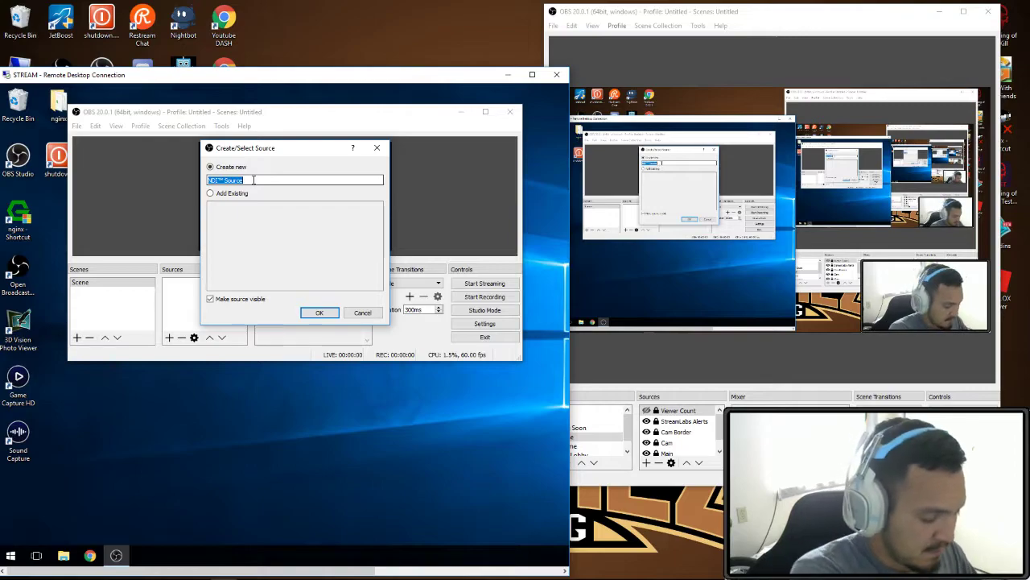
text(GamePC)
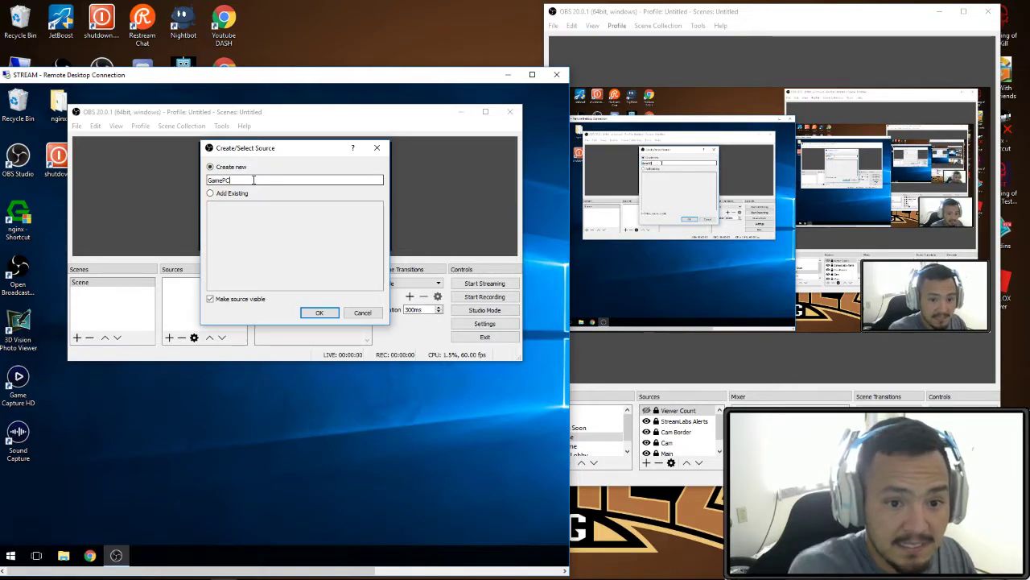
click(320, 314)
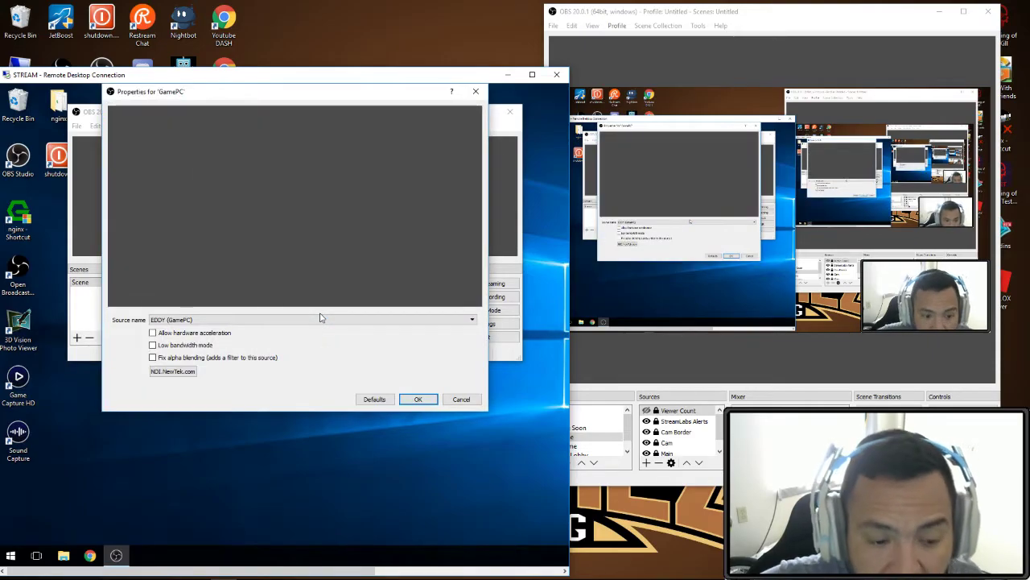
Step: Check the game PC's NDI output name is GamePC, then confirm the GamePC source properties
mouse_move(727, 16)
mouse_down()
mouse_move(676, 28)
mouse_move(682, 49)
mouse_move(712, 21)
mouse_up()
click(684, 33)
click(722, 96)
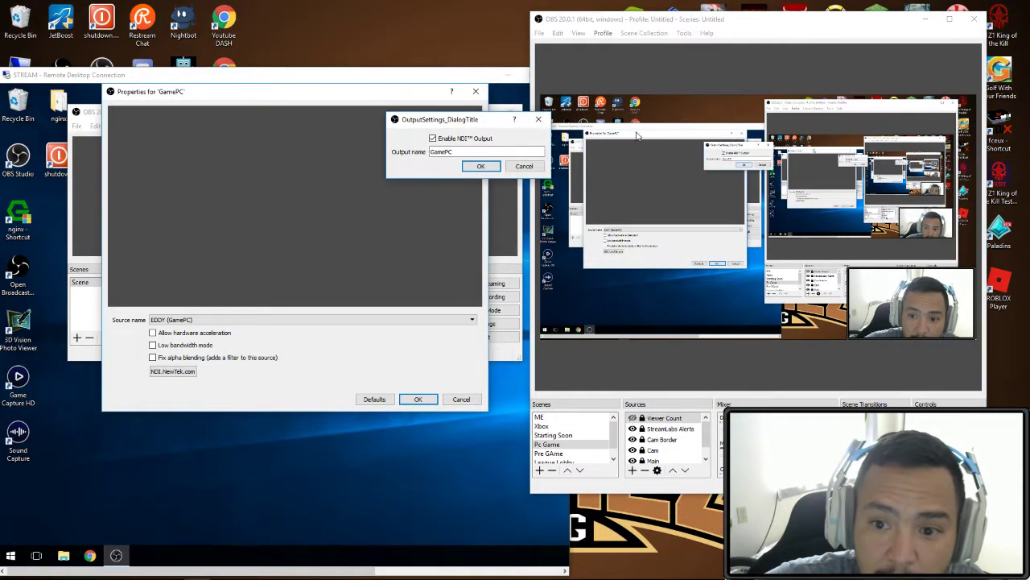
double_click(441, 151)
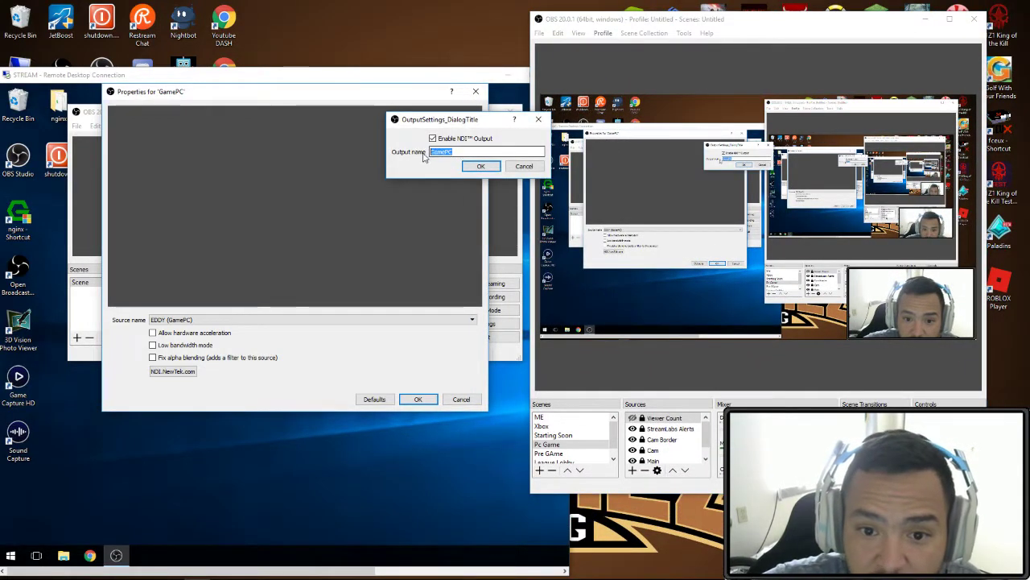
click(525, 167)
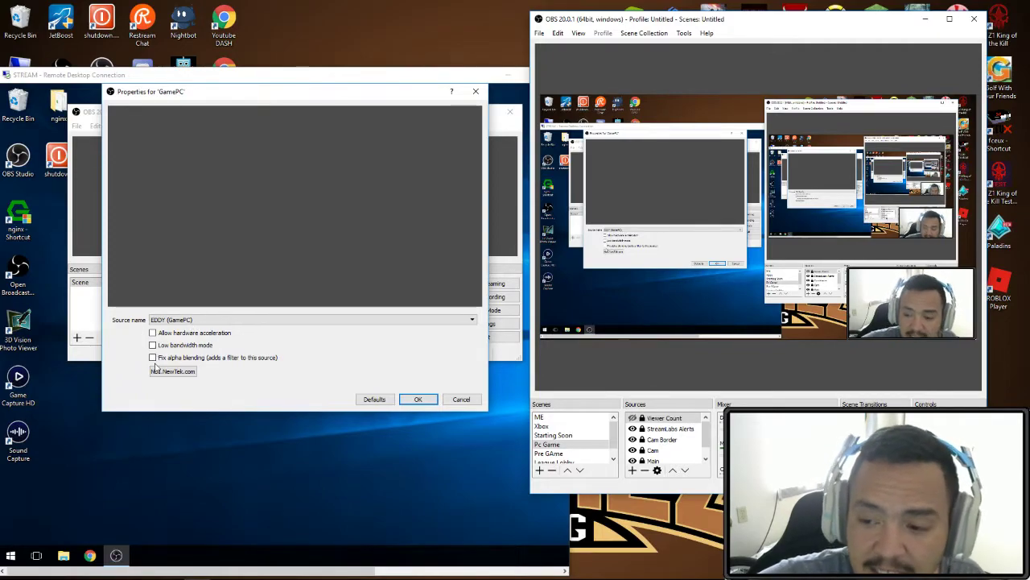
click(412, 399)
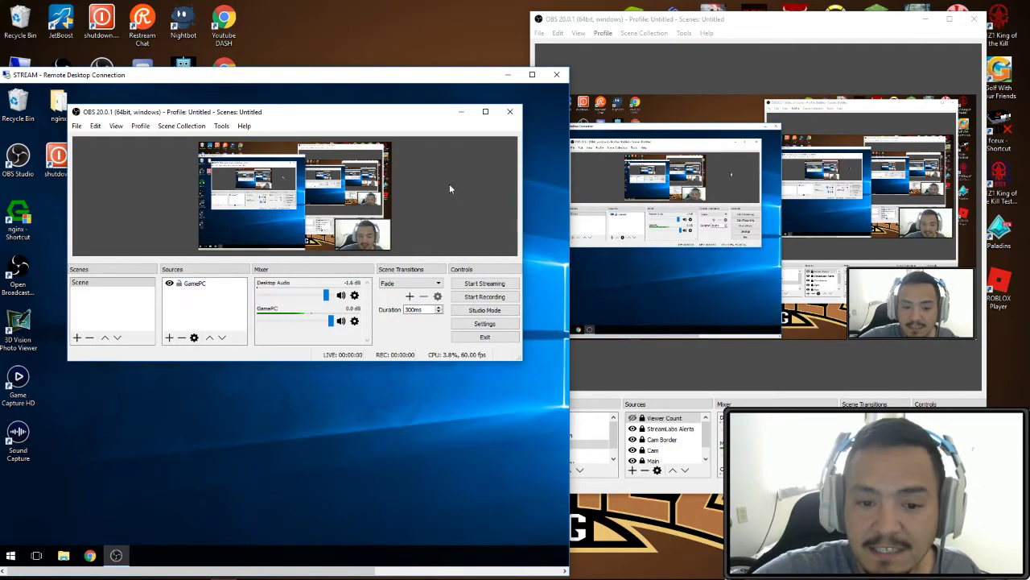
click(713, 23)
drag(712, 24, 735, 22)
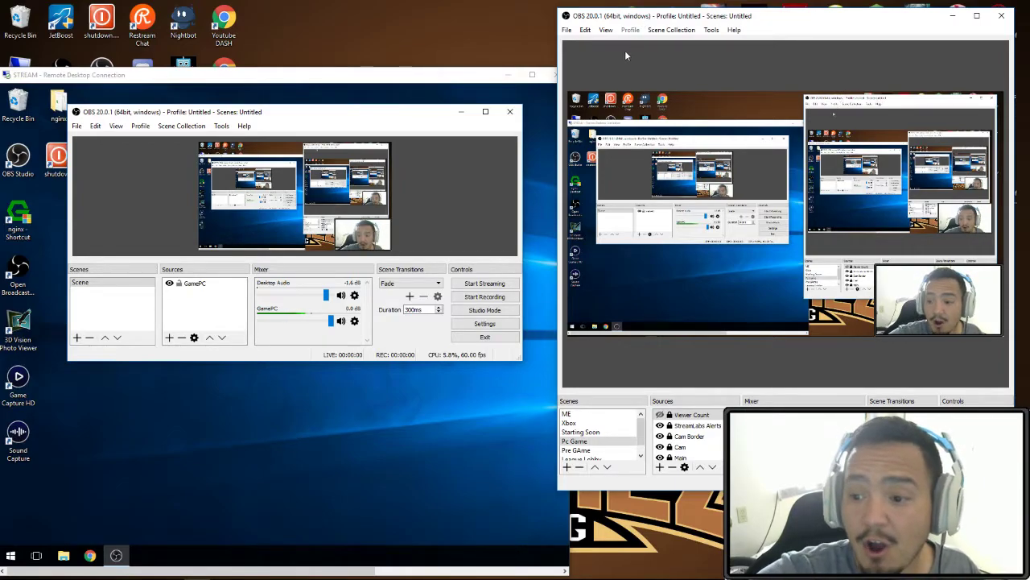
drag(346, 78, 270, 95)
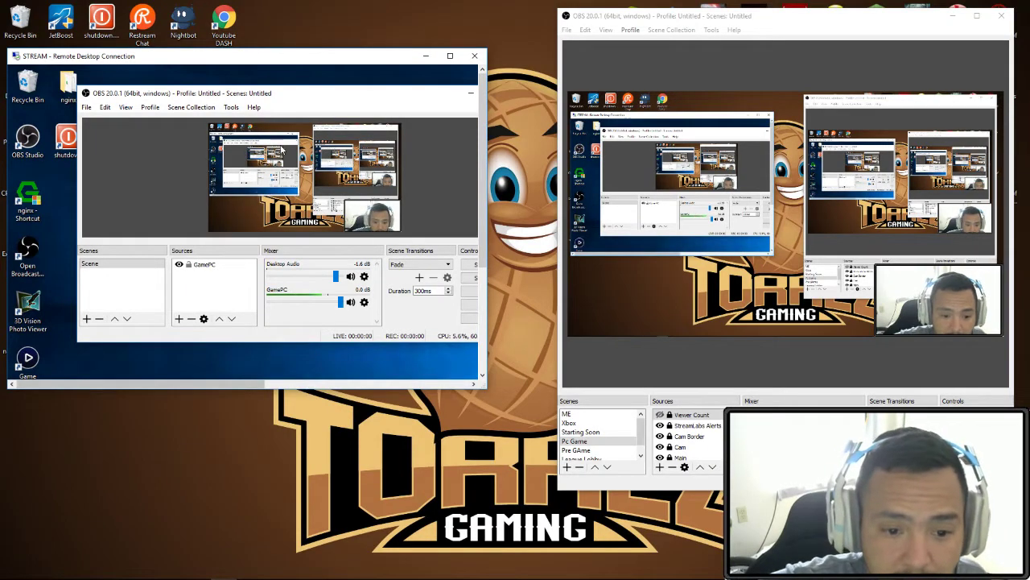
drag(225, 57, 0, 88)
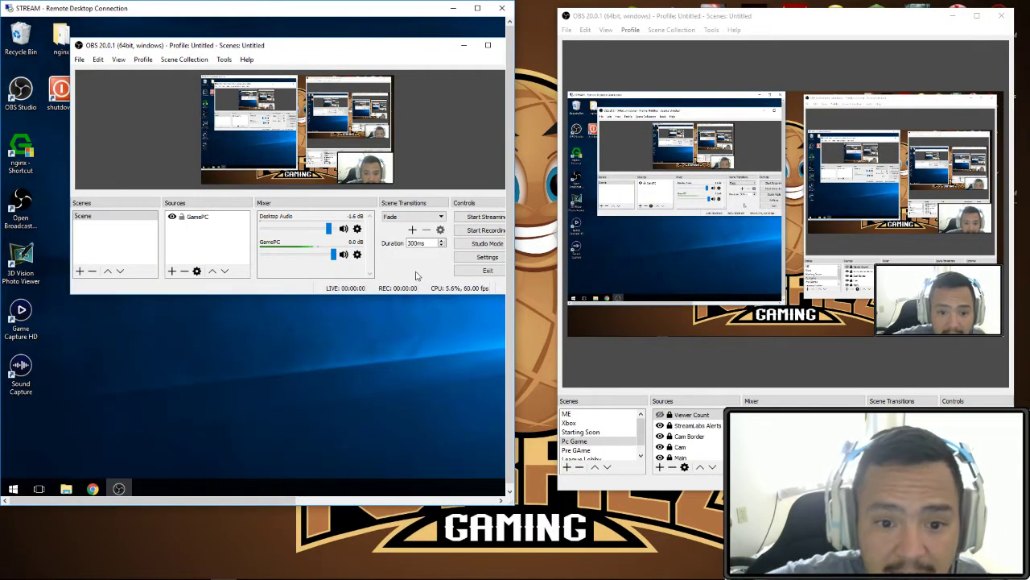
drag(288, 53, 244, 70)
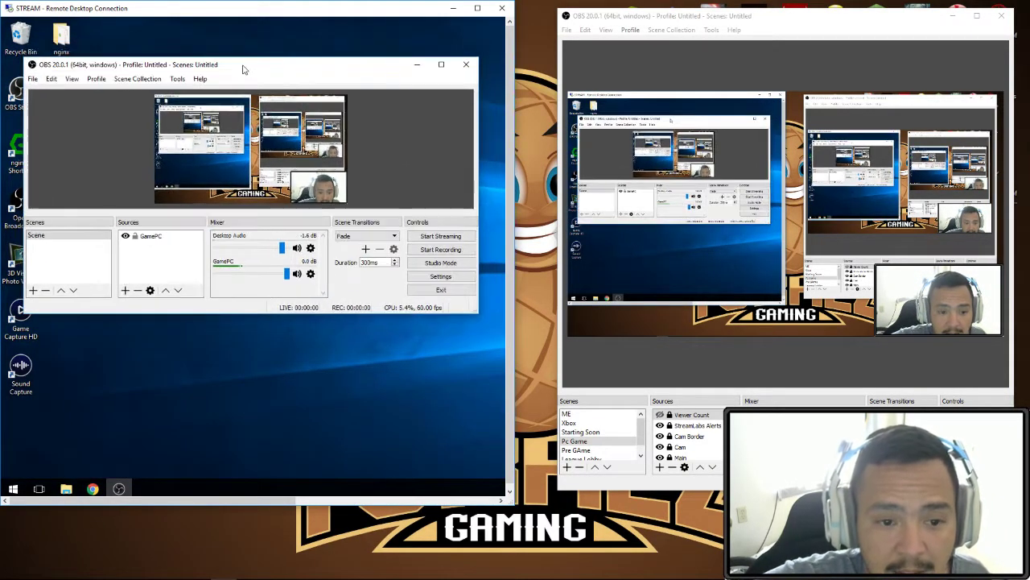
click(175, 79)
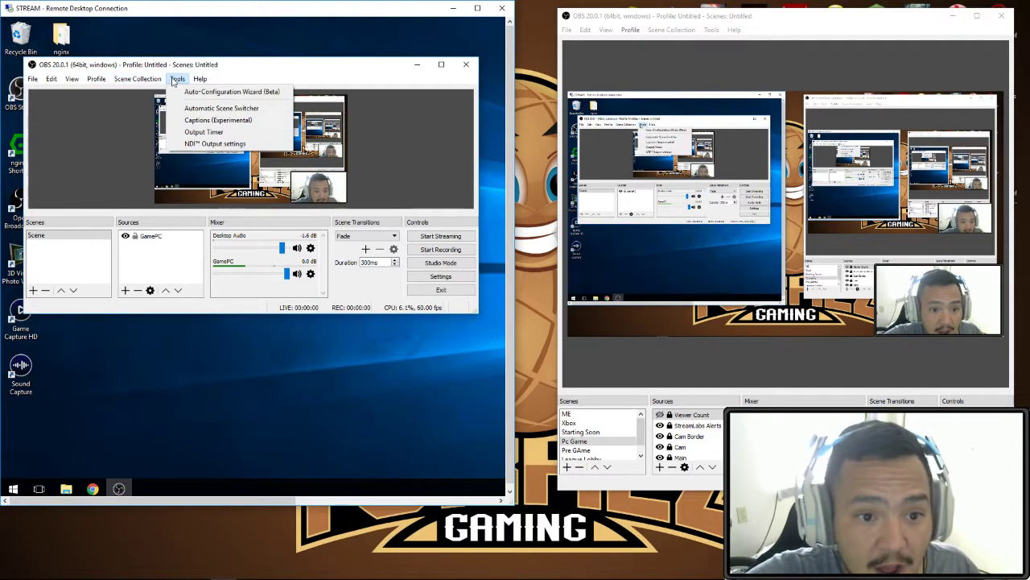
click(199, 79)
click(440, 277)
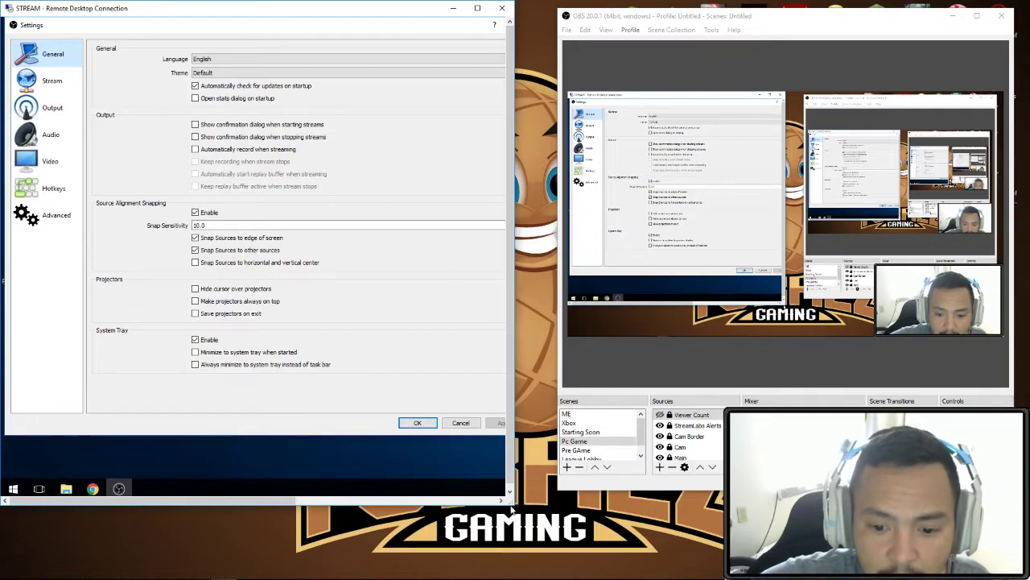
drag(512, 501, 580, 482)
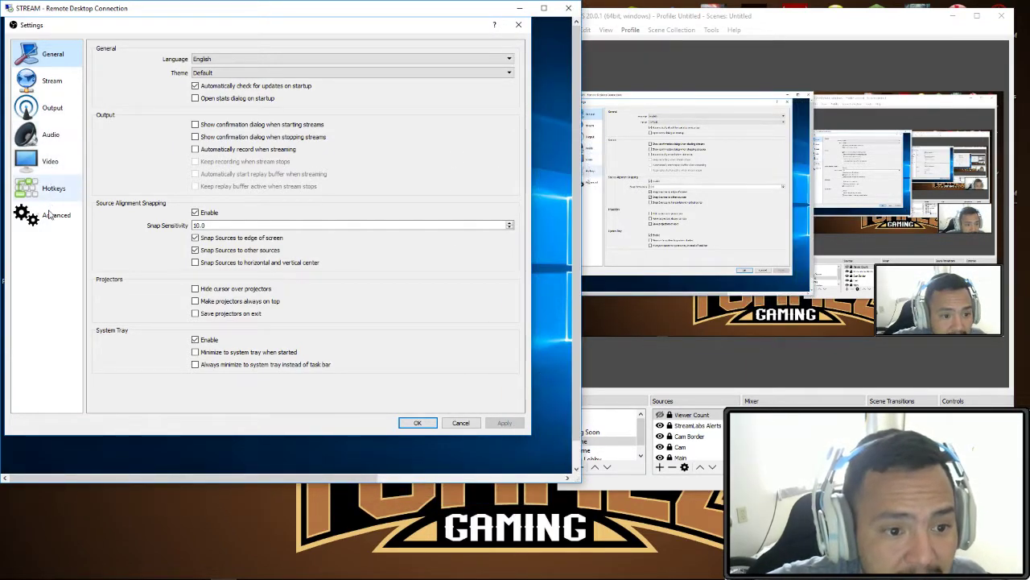
click(46, 164)
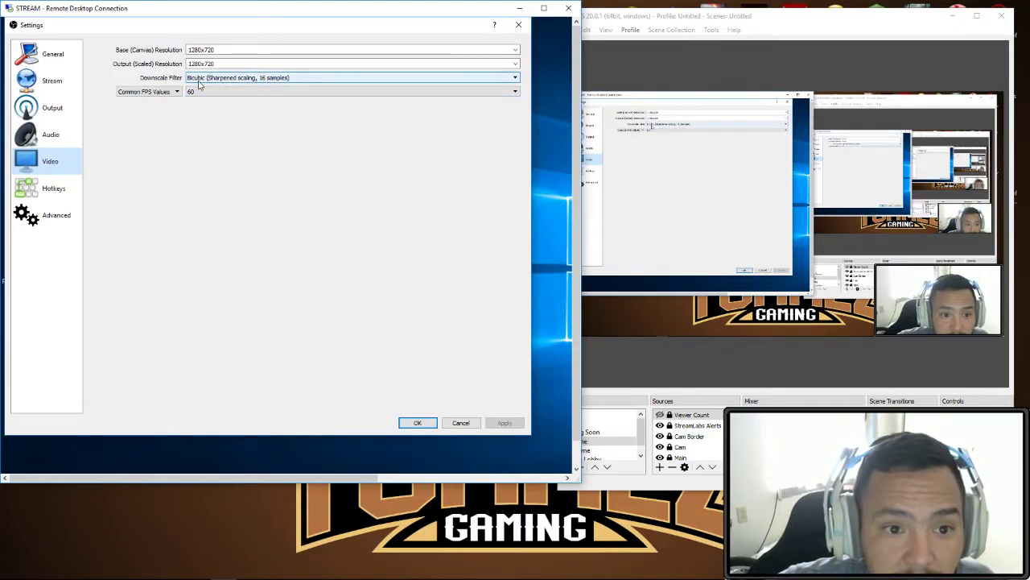
click(48, 215)
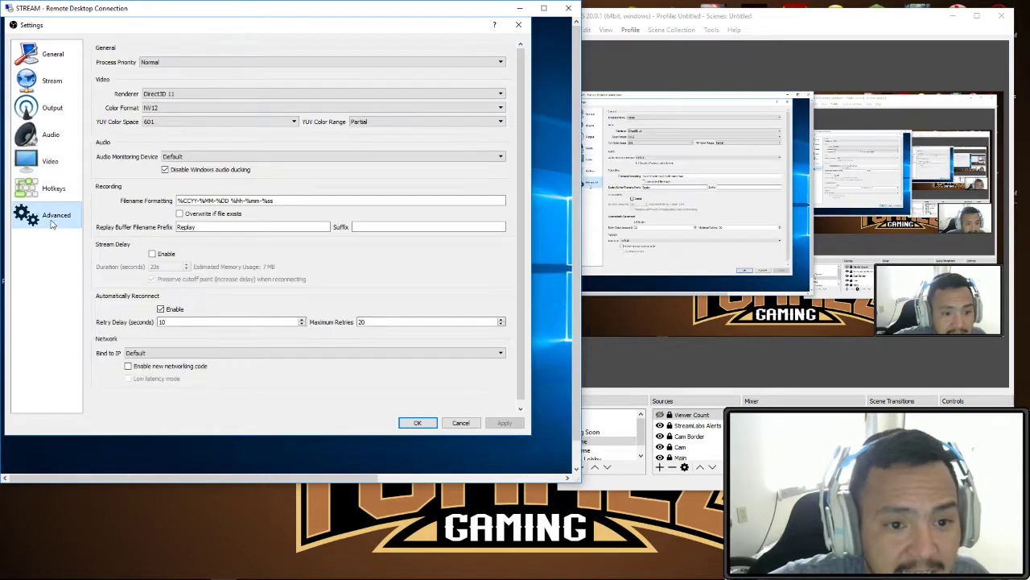
click(46, 110)
click(222, 86)
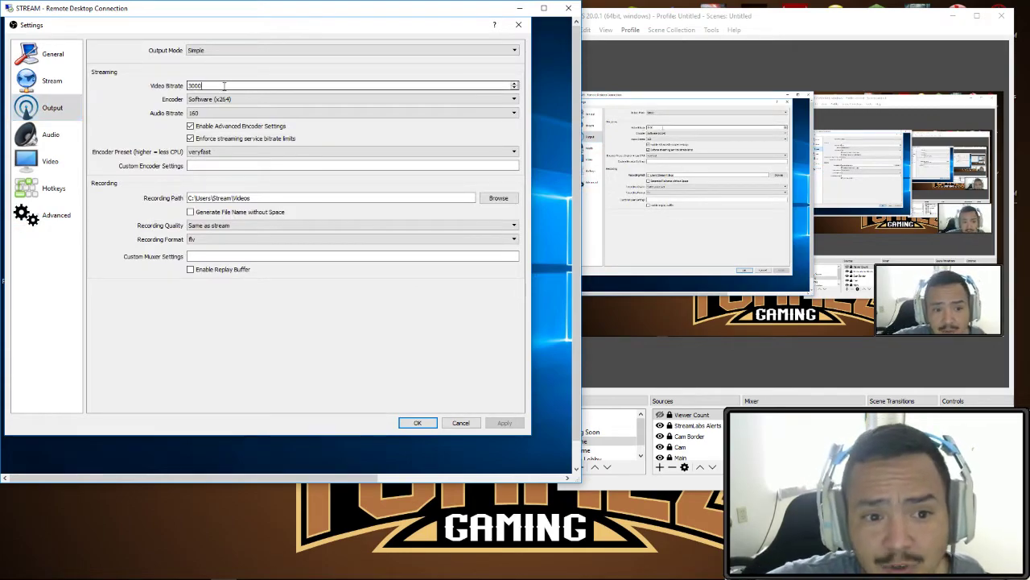
drag(224, 85, 173, 83)
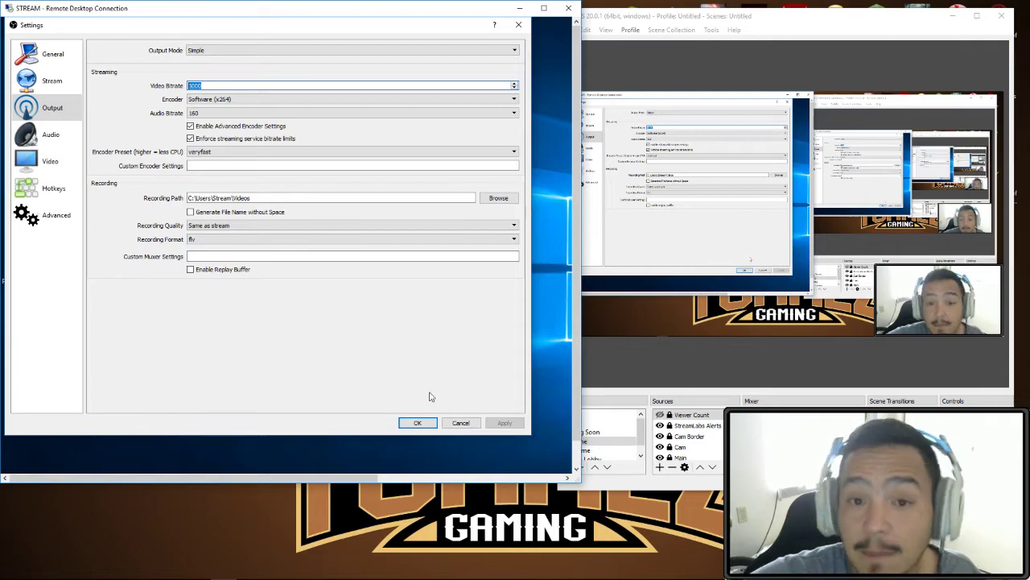
click(417, 423)
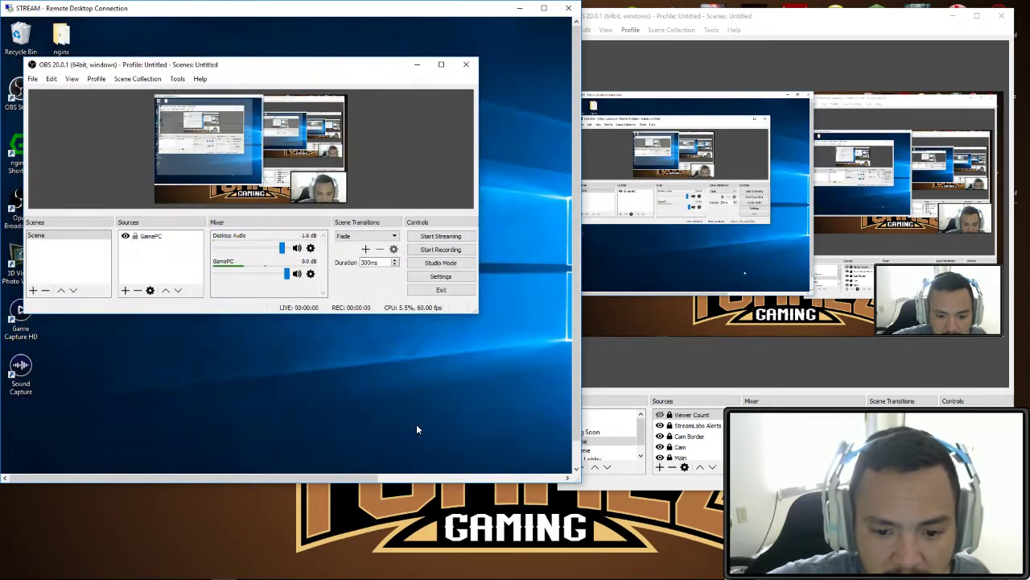
drag(300, 66, 339, 67)
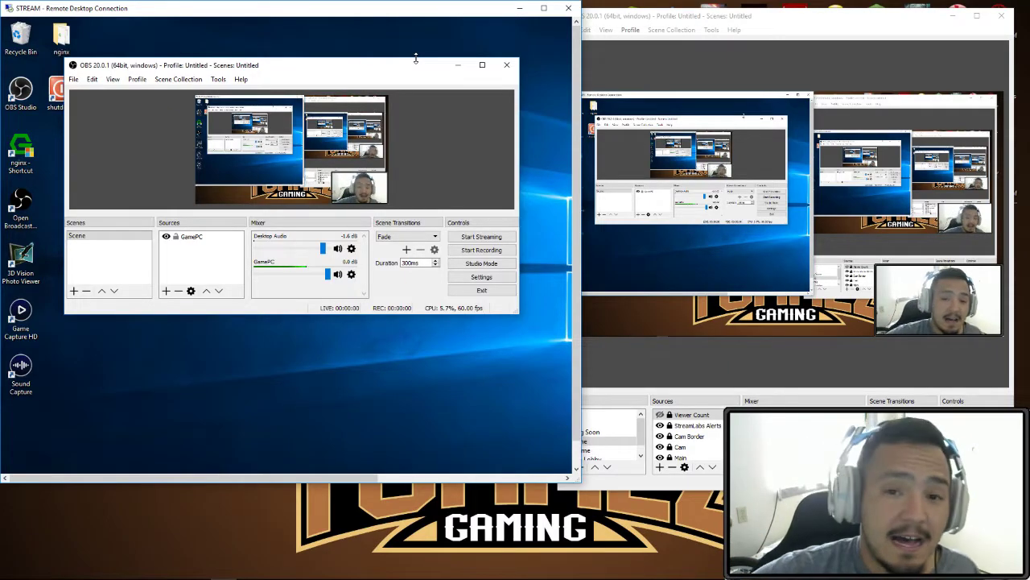
Step: Drag the game PC's OBS window left so it sits in front of the Remote Desktop window
drag(733, 21, 539, 28)
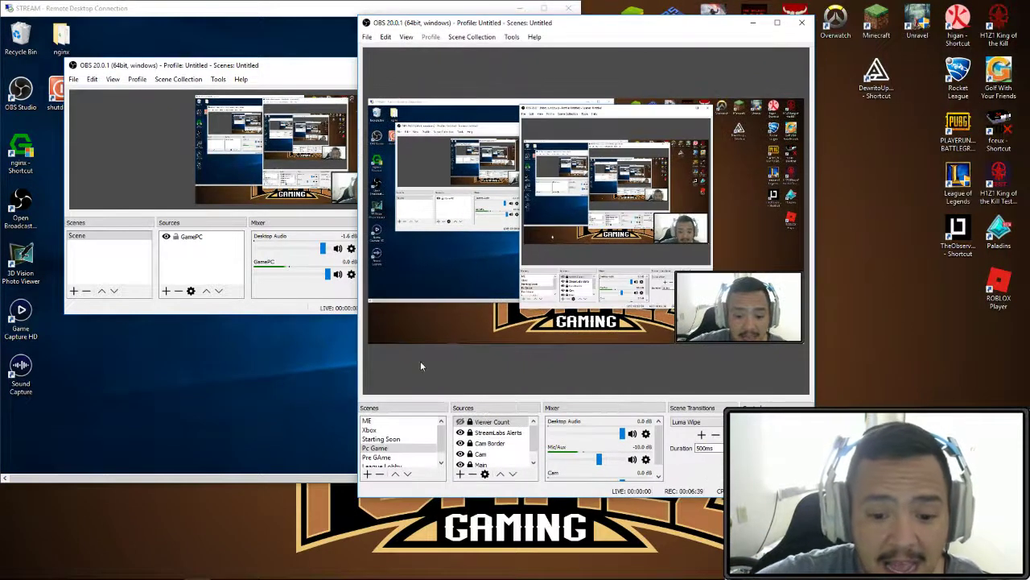